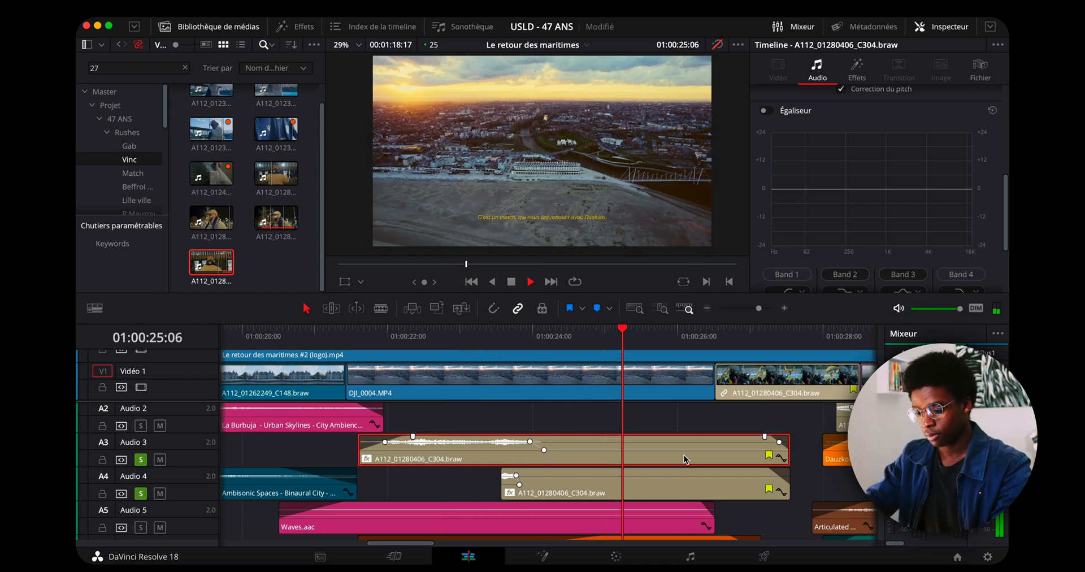
# Delete the A112_01280406_C304.braw clip from Audio 4, keeping the one on Audio 3.
pyautogui.press('space')
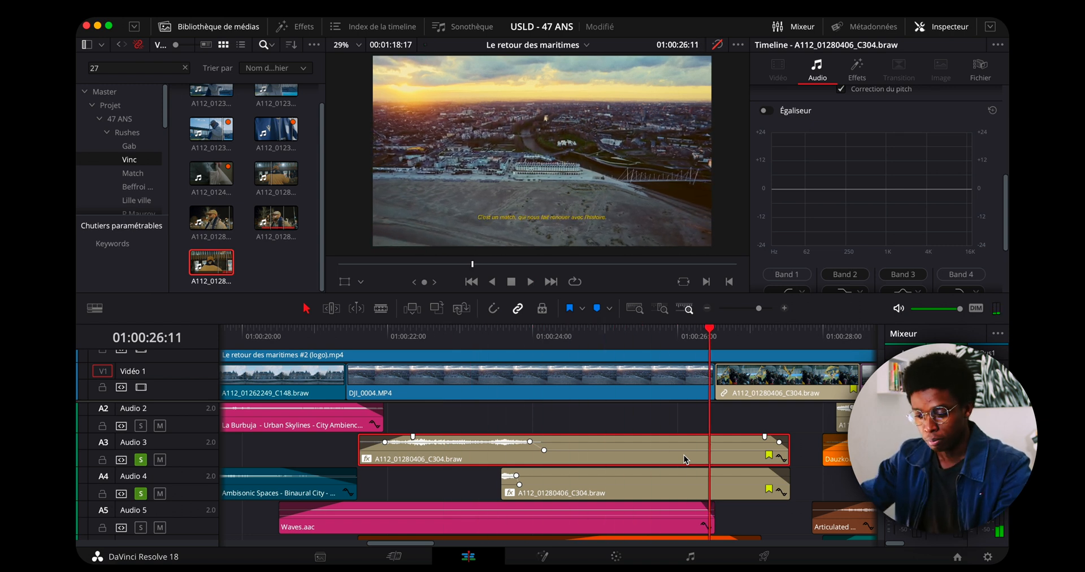
pyautogui.scroll(-3, 509, 453)
pyautogui.scroll(2, 619, 474)
pyautogui.scroll(1, 618, 475)
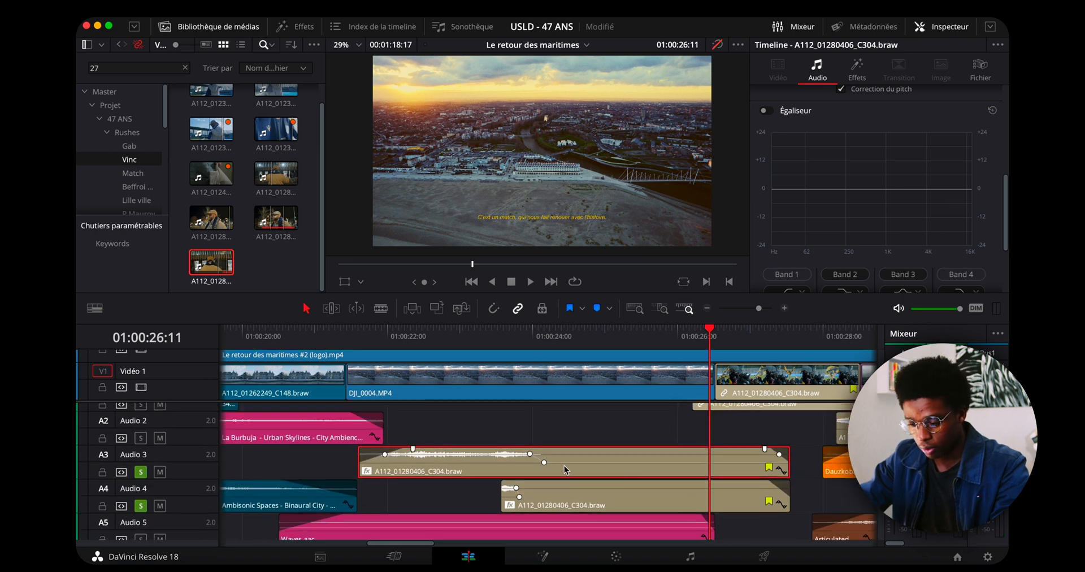
pyautogui.click(495, 330)
pyautogui.click(573, 483)
pyautogui.press('Delete')
# Copy the A112_01280406_C304.braw clip from Audio 3 onto Audio 4, trimmed to start just before the original's volume drop.
pyautogui.click(419, 330)
pyautogui.press('space')
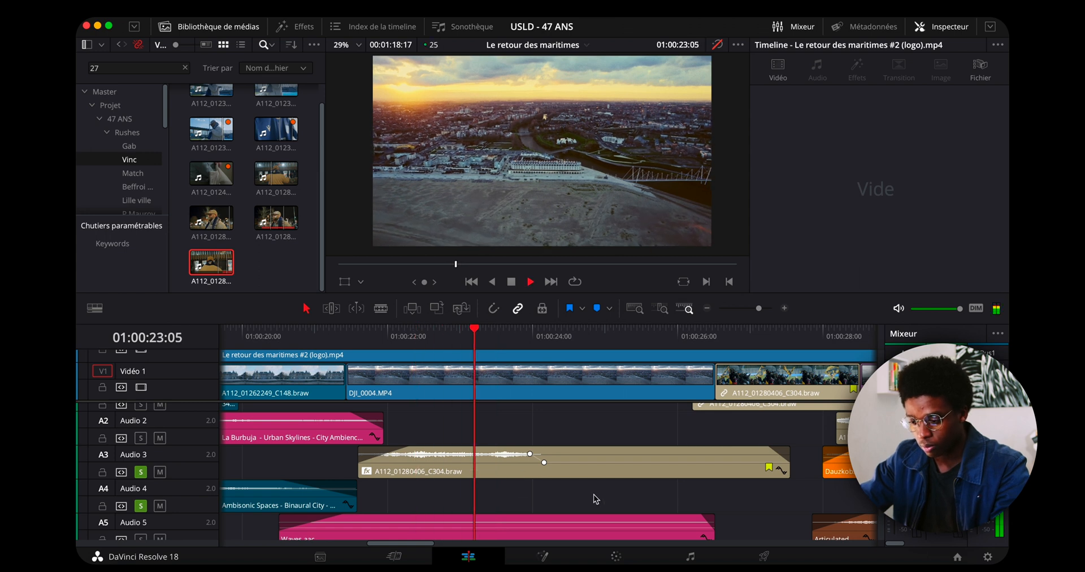
pyautogui.press('space')
pyautogui.click(575, 474)
pyautogui.moveTo(478, 476); pyautogui.dragTo(478, 499)
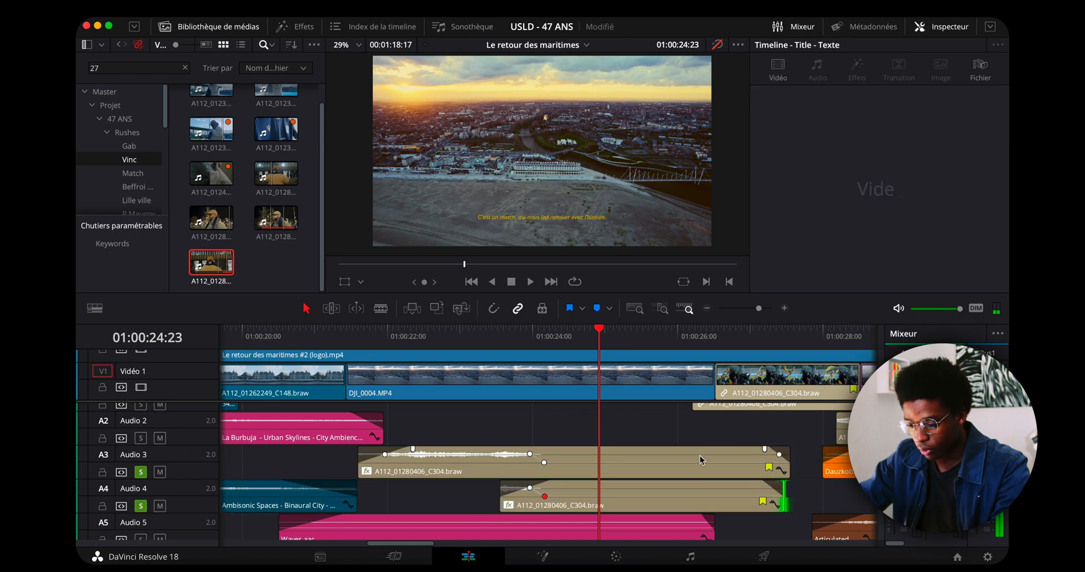
# Remove the second volume keyframe from the Audio 4 clip and go to its keyframe at 01:00:23:24.
pyautogui.click(697, 495)
pyautogui.moveTo(1006, 182); pyautogui.dragTo(970, 122)
pyautogui.click(967, 113)
pyautogui.click(974, 114)
pyautogui.click(967, 115)
# Shorten the fade-in at the start of the Audio 4 clip to a few frames.
pyautogui.scroll(5, 565, 464)
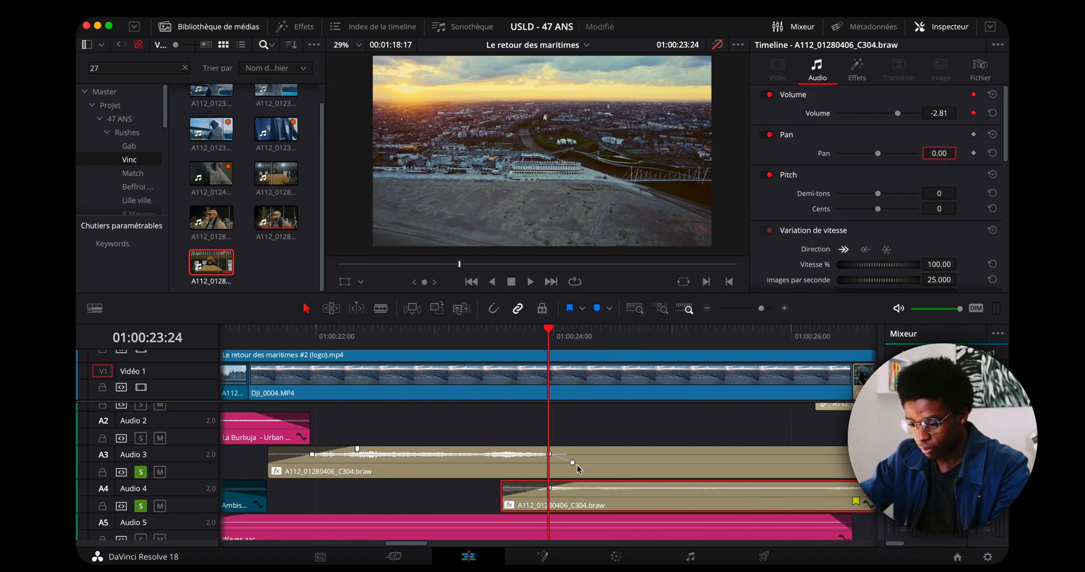
pyautogui.moveTo(619, 484); pyautogui.dragTo(487, 484)
pyautogui.click(537, 504)
pyautogui.click(592, 502)
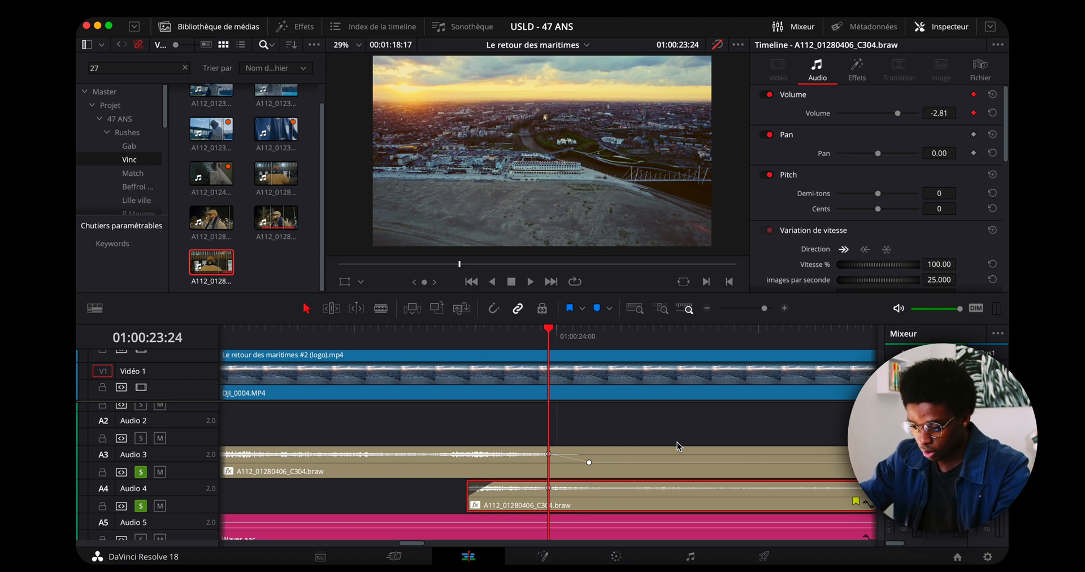
# Keyframe the Audio 4 clip's volume to -100 at 01:00:24:00 and play back the cut-off.
pyautogui.press('Right')
pyautogui.moveTo(894, 116); pyautogui.dragTo(849, 119)
pyautogui.press('super+minus')
pyautogui.press('super+minus')
pyautogui.press('super+minus')
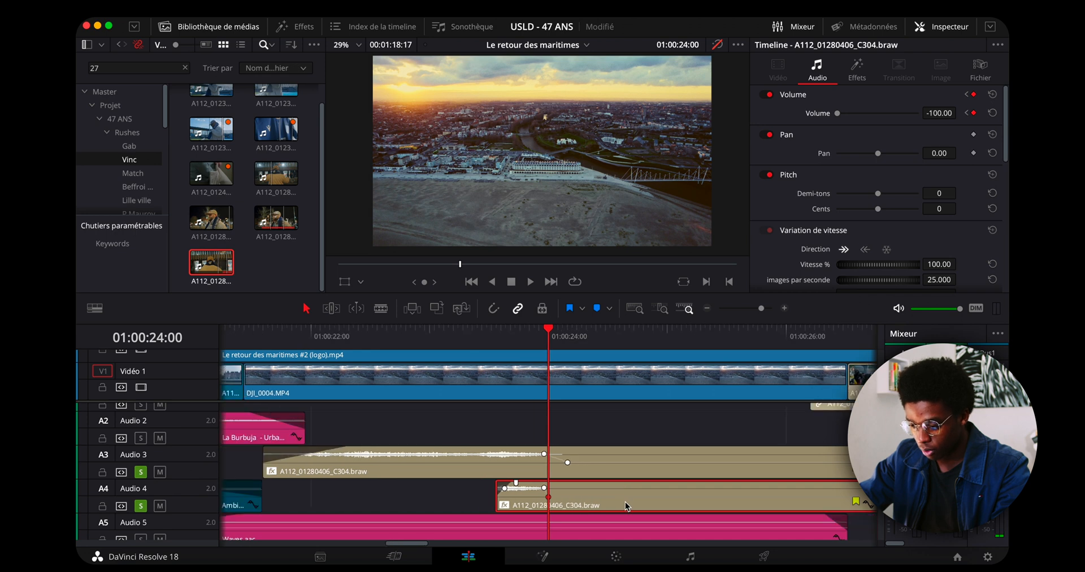
pyautogui.hotkey('shift', 'Left')
pyautogui.press('space')
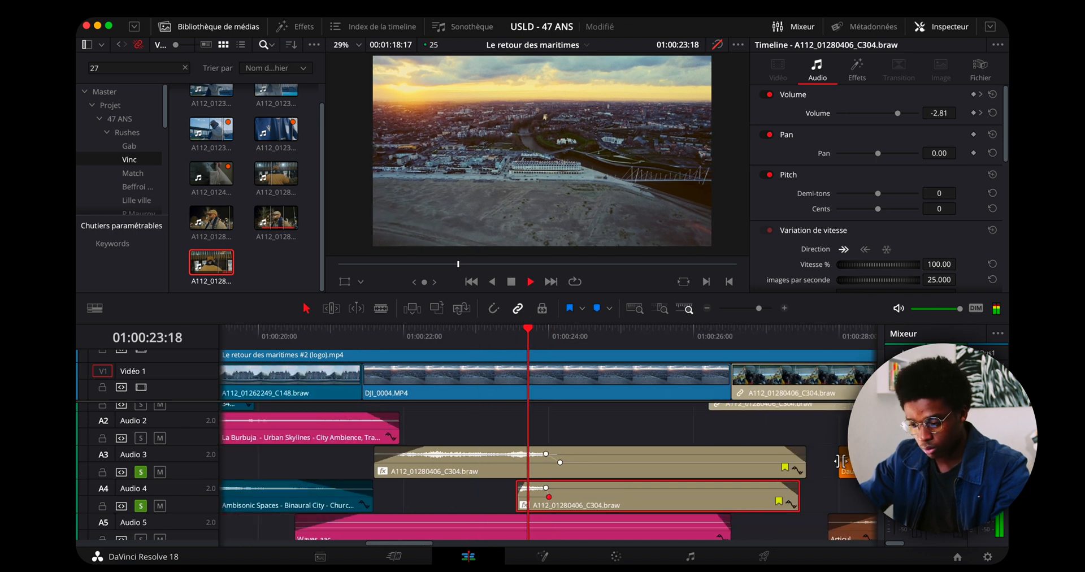
pyautogui.press('space')
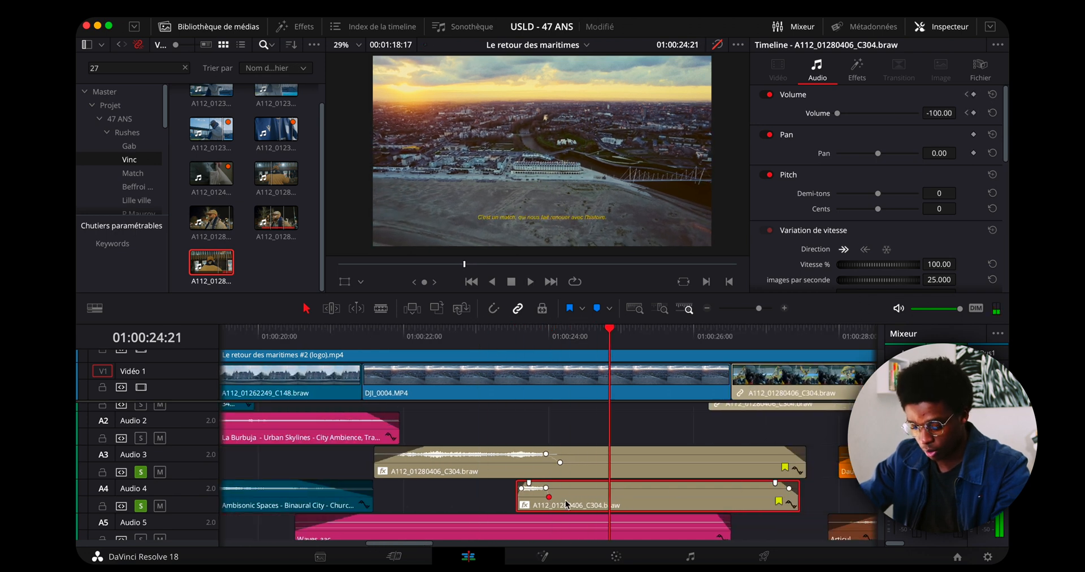
# Find the Fairlight FX Reverb by searching for "rev" and apply it to the Audio 4 clip.
pyautogui.click(298, 26)
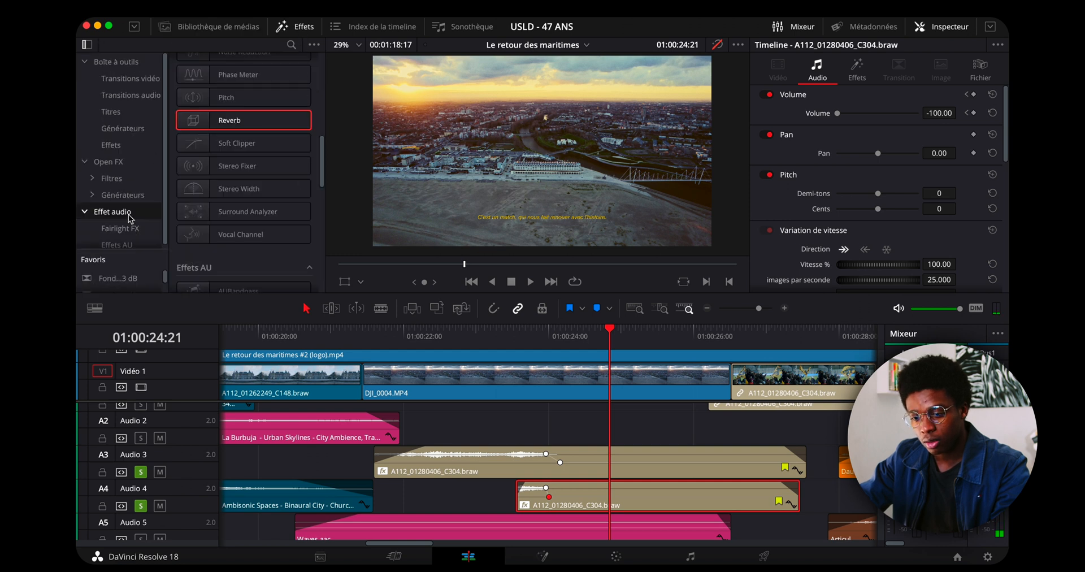
pyautogui.scroll(4, 210, 76)
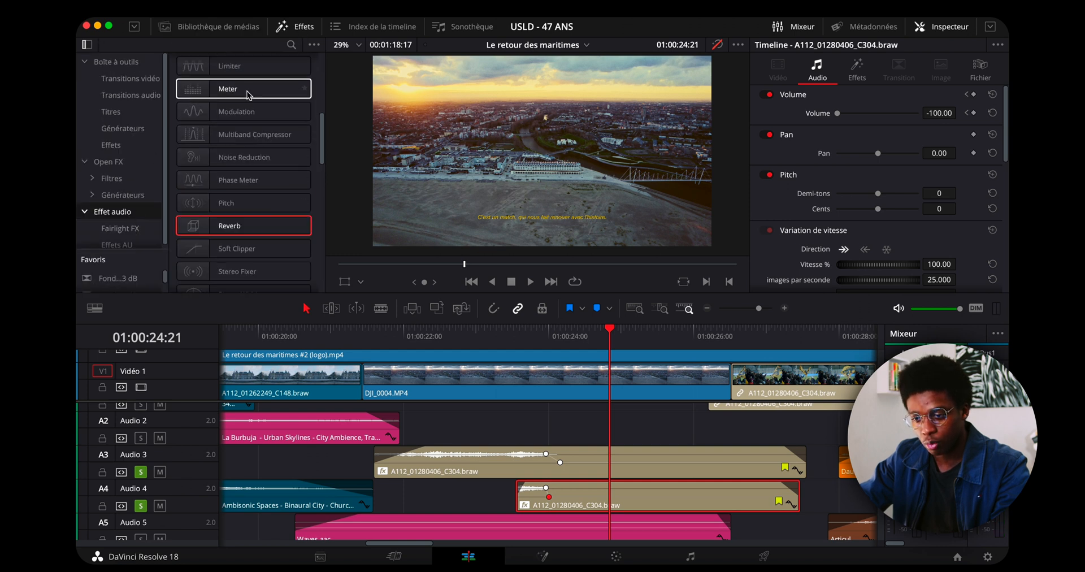
pyautogui.click(291, 45)
pyautogui.write('rev')
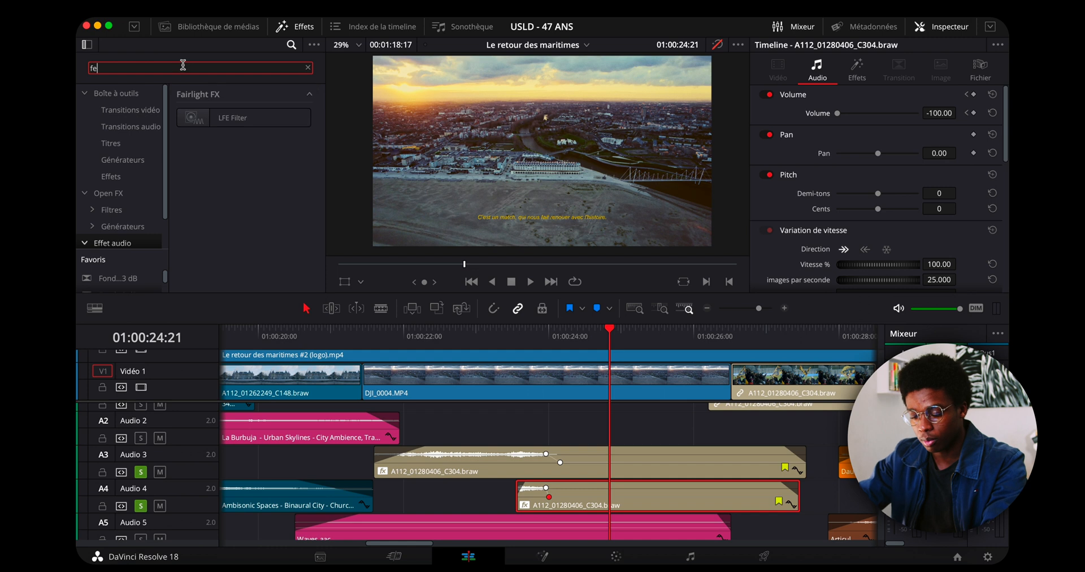
pyautogui.moveTo(229, 118); pyautogui.dragTo(592, 496)
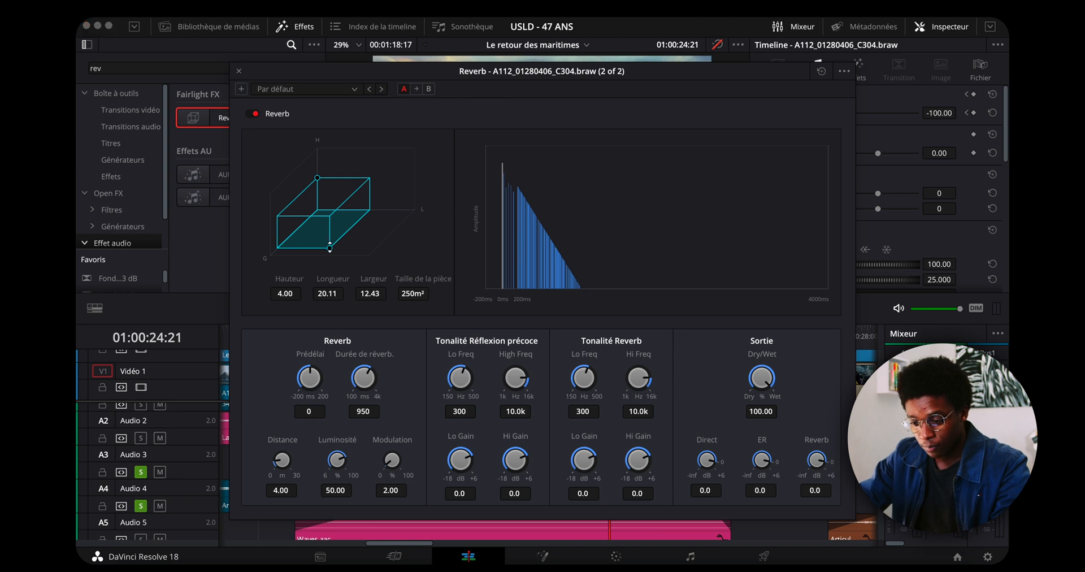
# Set the reverb's room length to 4.76, width 9.59, predelay 5, reverb time 4000 and distance 13.76, and close its settings.
pyautogui.moveTo(329, 247); pyautogui.dragTo(341, 227)
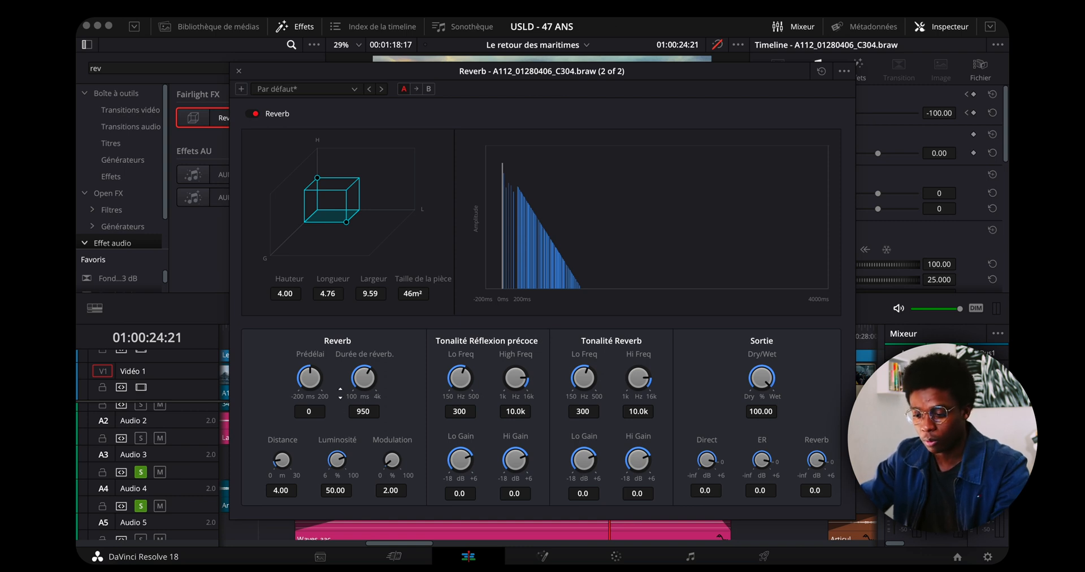
pyautogui.moveTo(375, 371); pyautogui.dragTo(417, 241)
pyautogui.moveTo(370, 379); pyautogui.dragTo(390, 316)
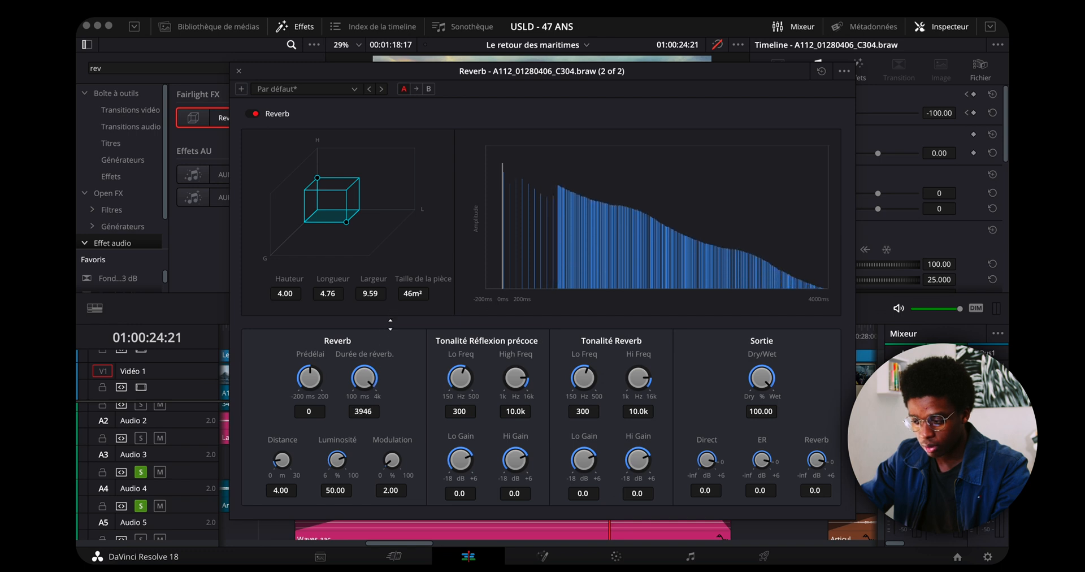
pyautogui.moveTo(315, 369); pyautogui.dragTo(352, 385)
pyautogui.moveTo(354, 423); pyautogui.dragTo(360, 377)
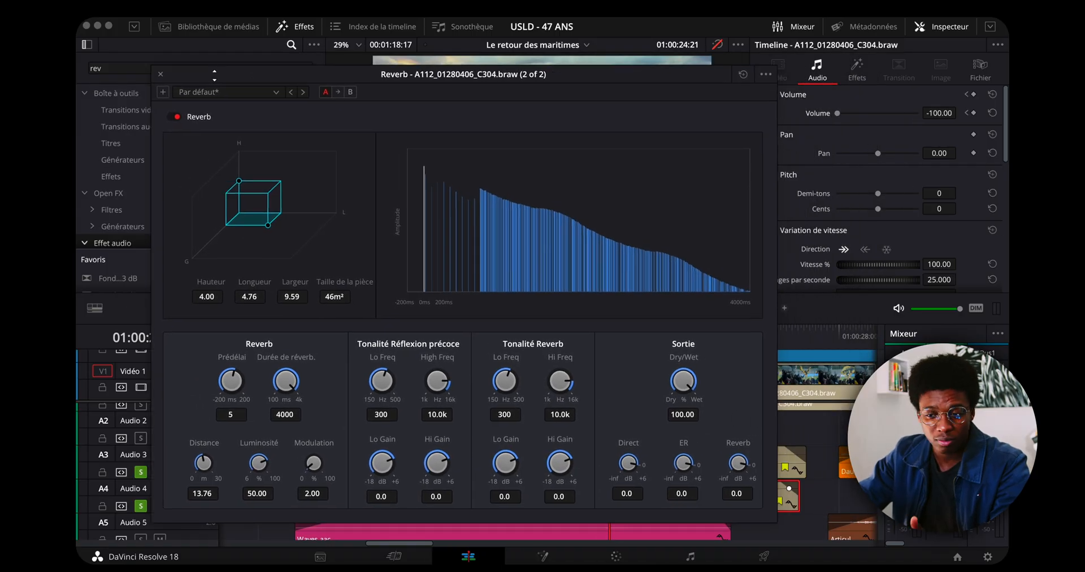
pyautogui.moveTo(214, 75); pyautogui.dragTo(175, 64)
pyautogui.click(130, 72)
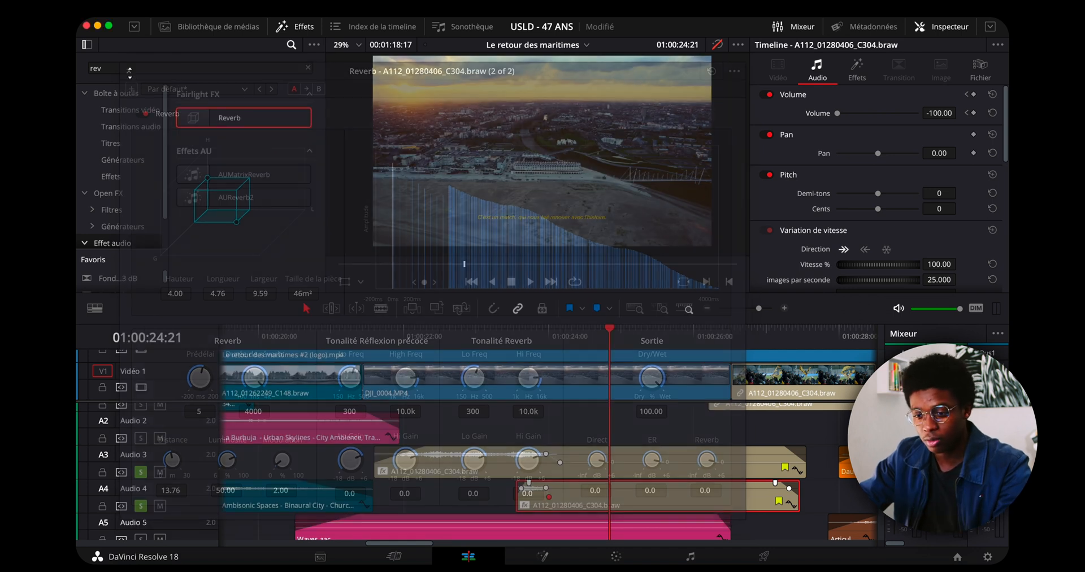
# Preview the soloed tracks, clear the solo on Audio 8 and Audio 9, and play the full mix from 01:00:20:12.
pyautogui.click(372, 339)
pyautogui.press('space')
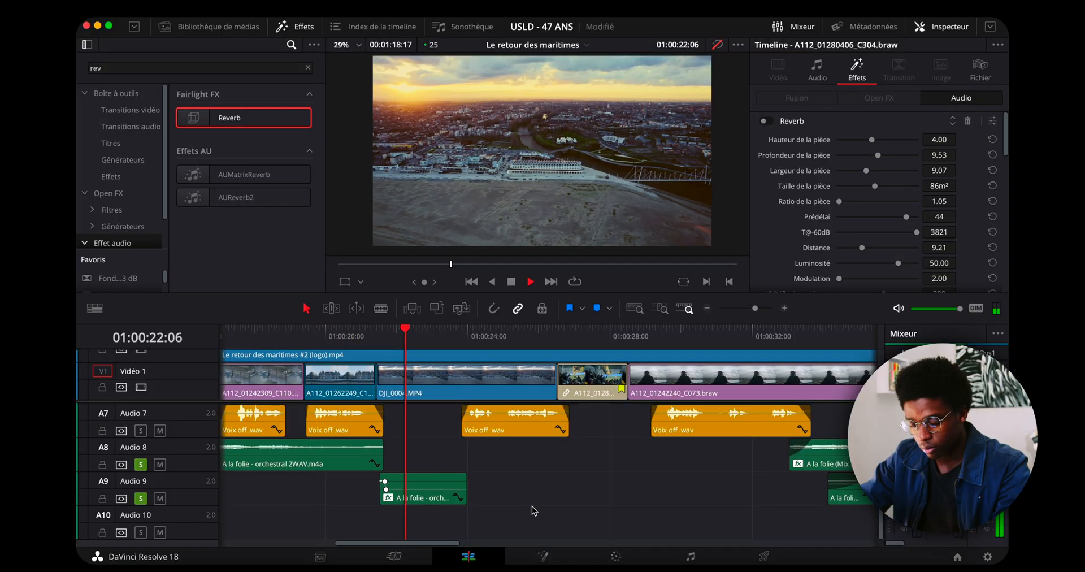
pyautogui.press('space')
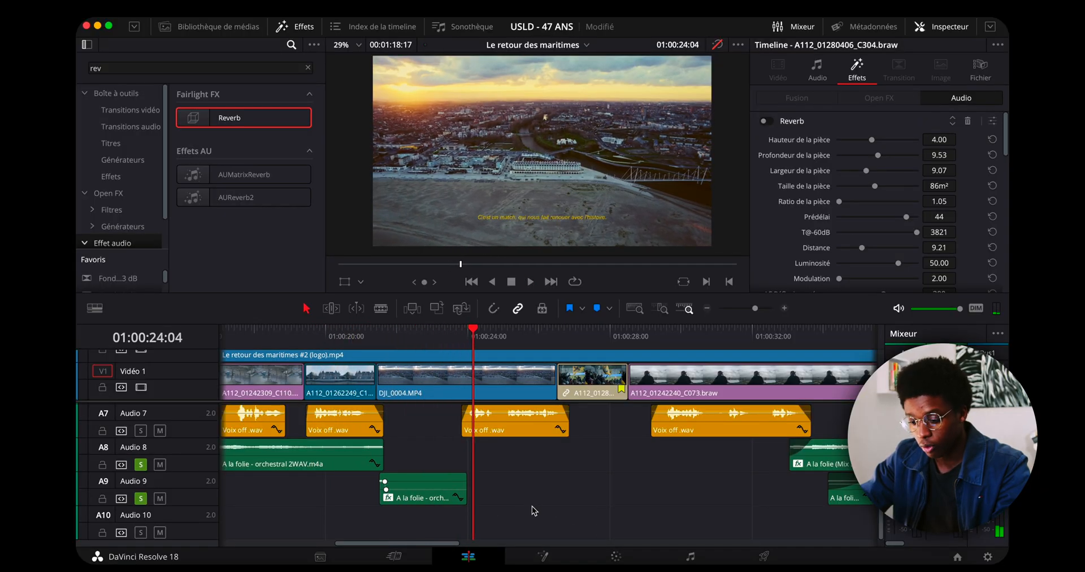
pyautogui.click(343, 345)
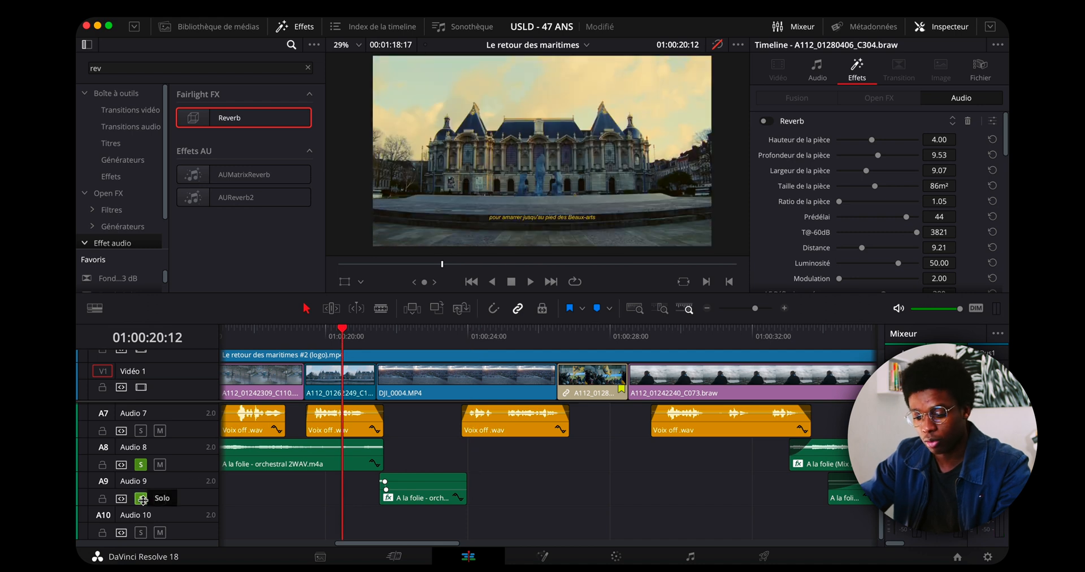
pyautogui.click(139, 464)
pyautogui.press('space')
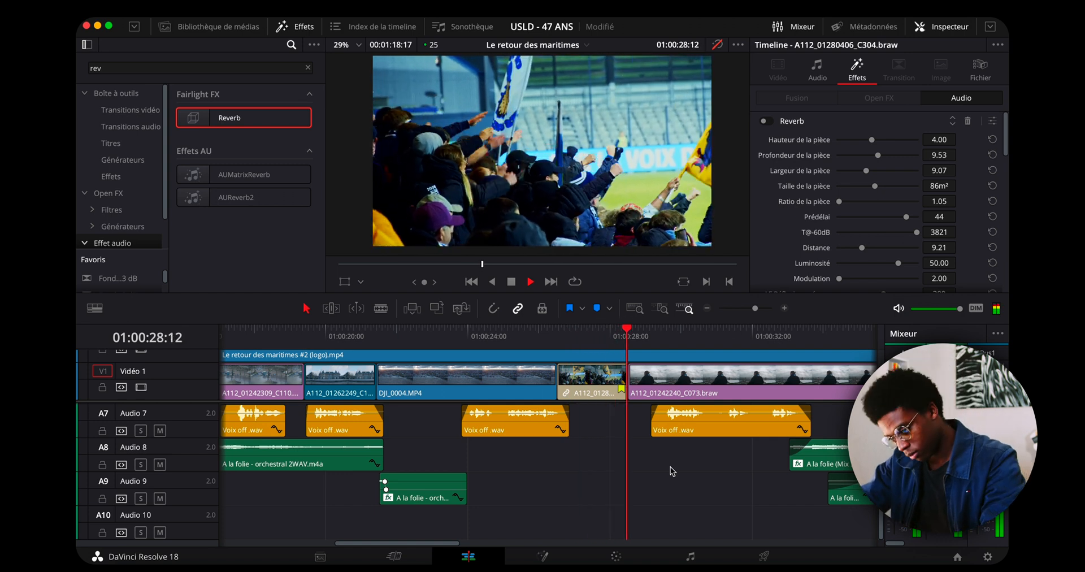
pyautogui.press('space')
# Examine the layered sound clips on the audio tracks around 01:00:29:01.
pyautogui.scroll(6, 667, 480)
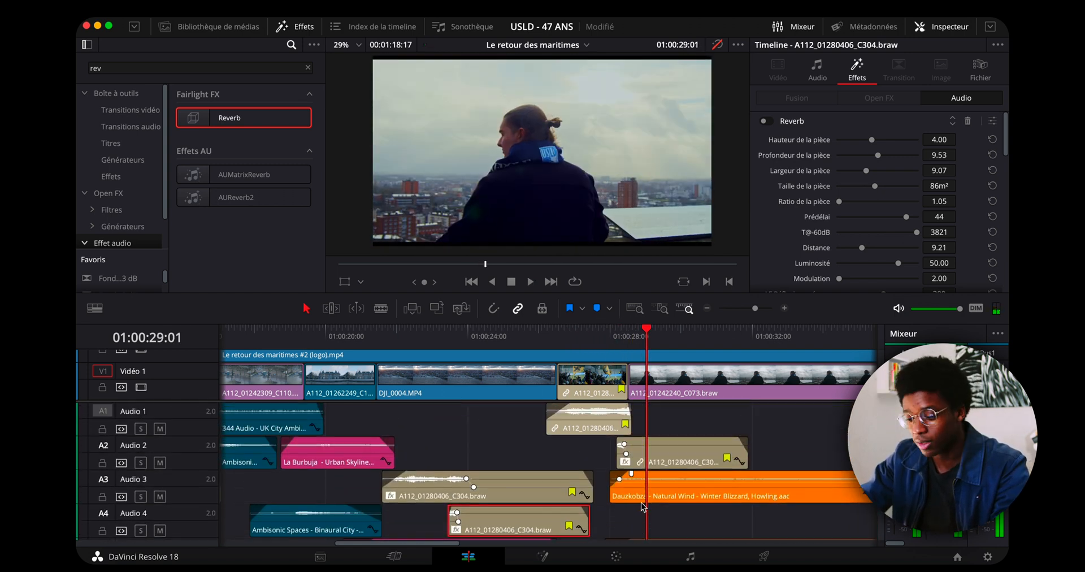
pyautogui.scroll(5, 643, 506)
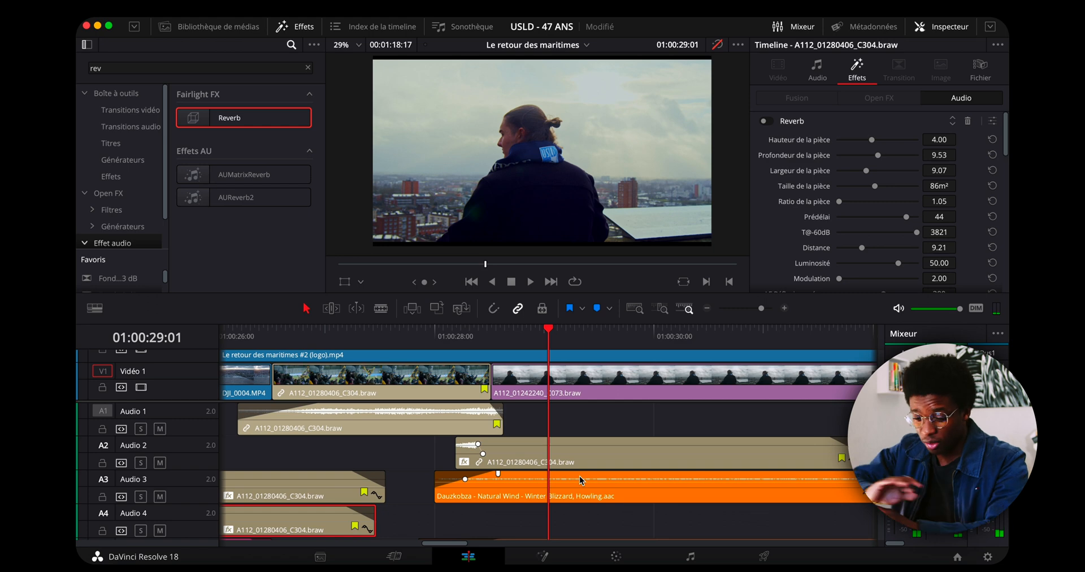
pyautogui.scroll(-2, 580, 480)
pyautogui.scroll(-2, 580, 480)
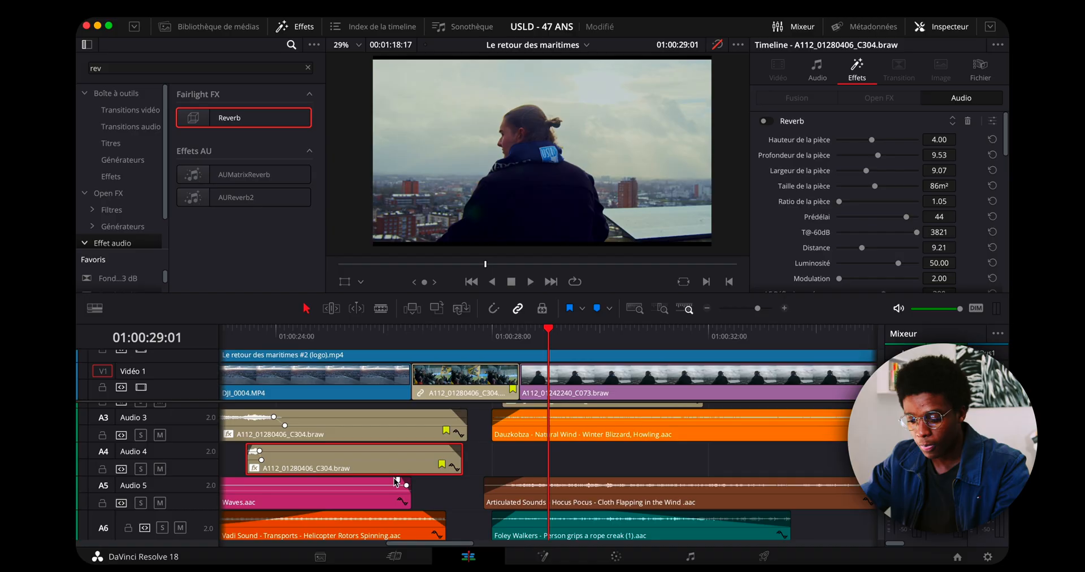
pyautogui.scroll(-2, 390, 481)
pyautogui.click(418, 484)
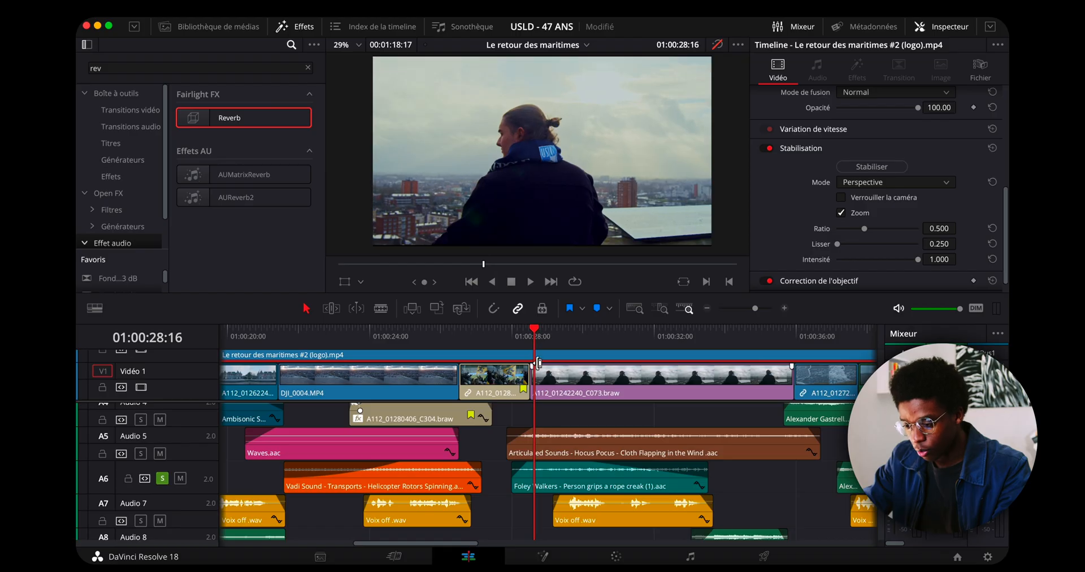
# Move the playhead to the cut at 01:00:28:14 and inspect the Couleur opaque generators on the upper video tracks.
pyautogui.click(533, 337)
pyautogui.scroll(-2, 563, 414)
pyautogui.scroll(5, 563, 413)
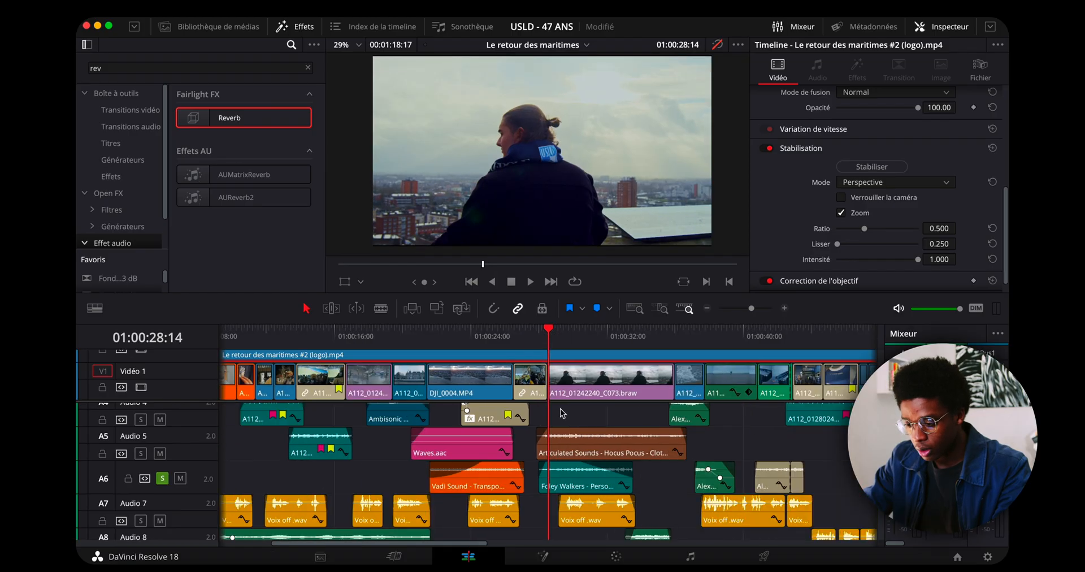
pyautogui.scroll(5, 583, 377)
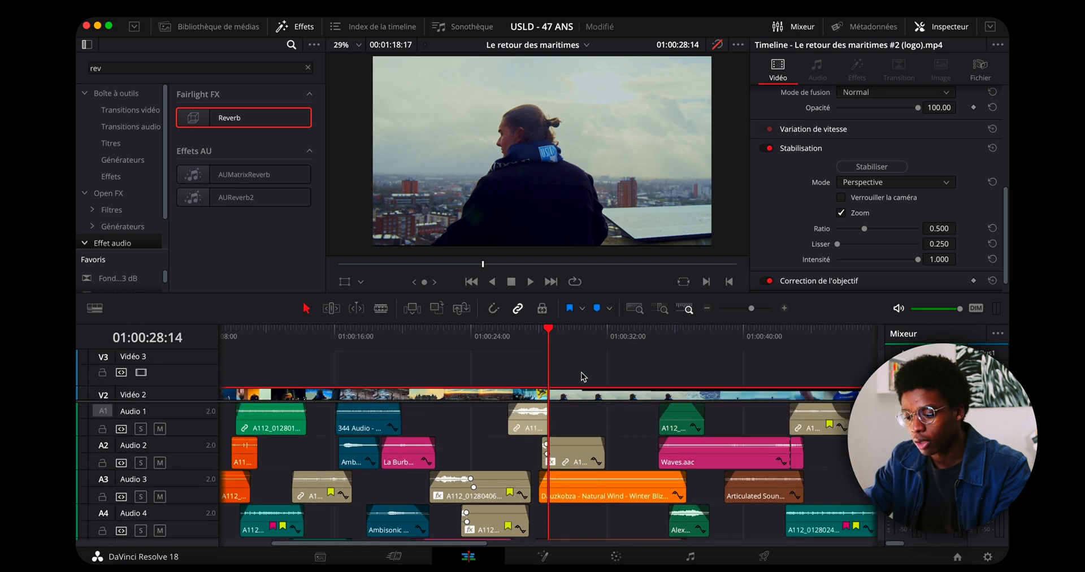
pyautogui.click(584, 370)
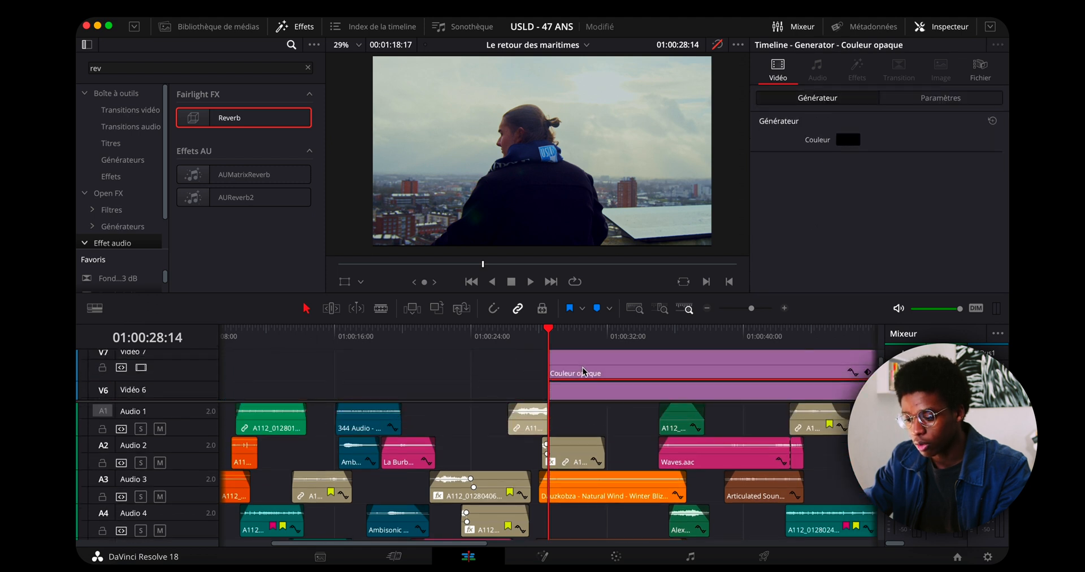
pyautogui.scroll(-1, 604, 393)
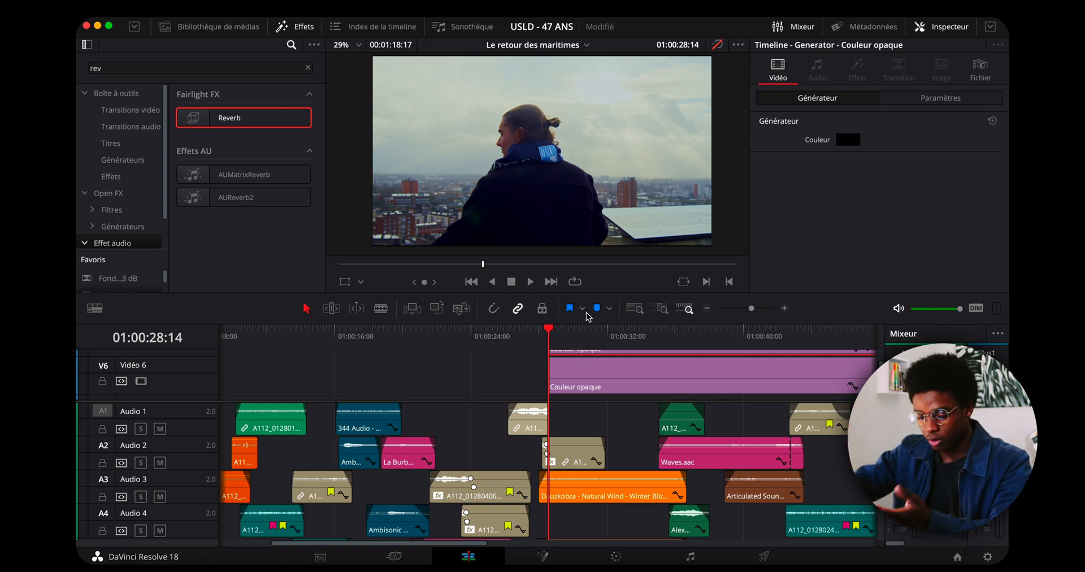
pyautogui.scroll(-2, 226, 438)
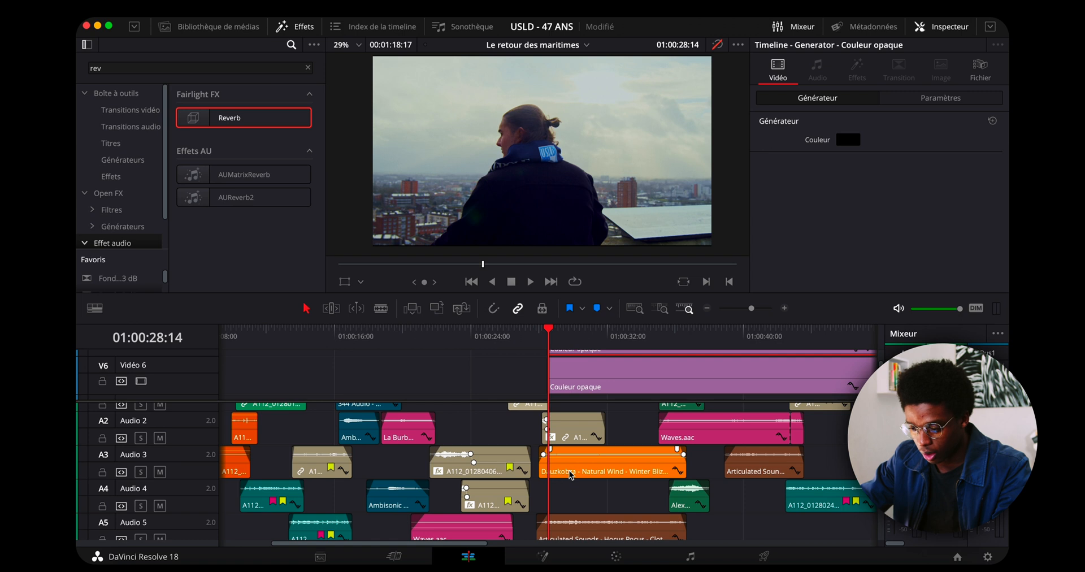
# Solo Audio 3 and play the Dauzkobza Natural Wind clip from 01:00:28:14.
pyautogui.scroll(-1, 594, 456)
pyautogui.click(591, 455)
pyautogui.scroll(-2, 591, 455)
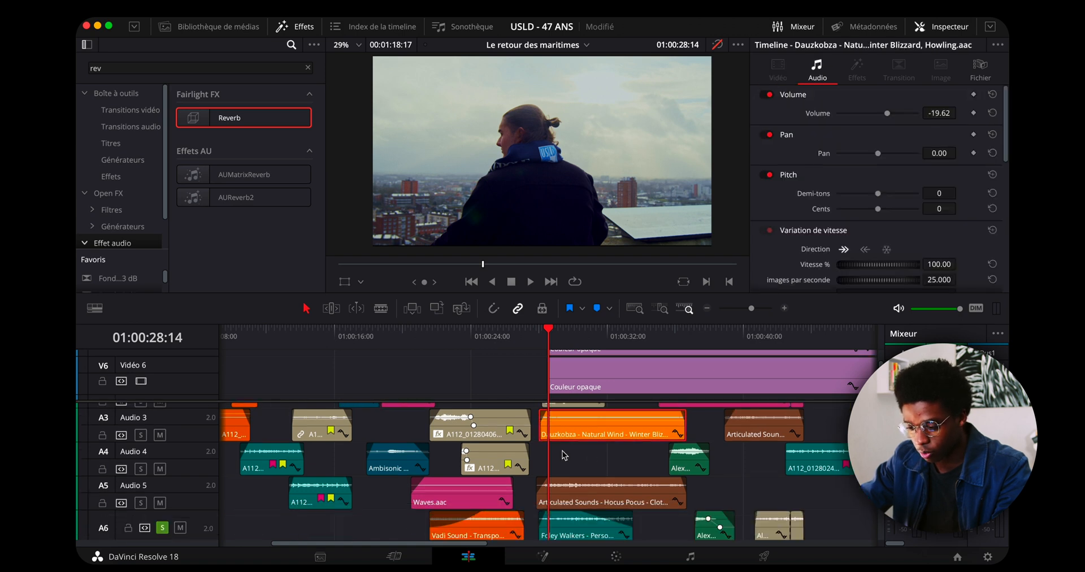
pyautogui.click(139, 437)
pyautogui.scroll(5, 586, 496)
pyautogui.press('space')
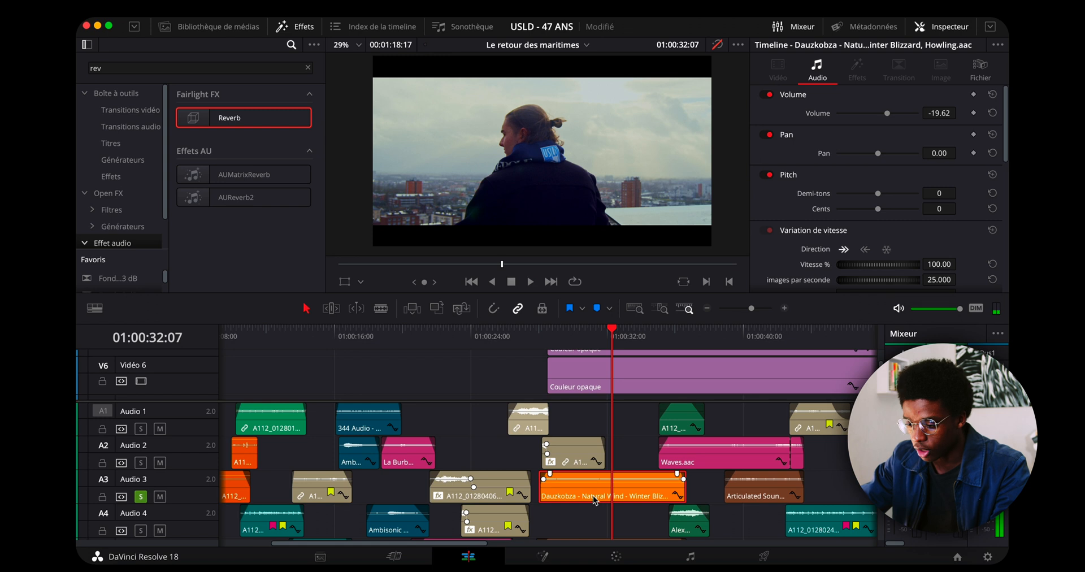
# Open the Cloth Flapping in the Wind clip on Audio 5 in the viewer and play it.
pyautogui.scroll(-3, 595, 500)
pyautogui.click(584, 482)
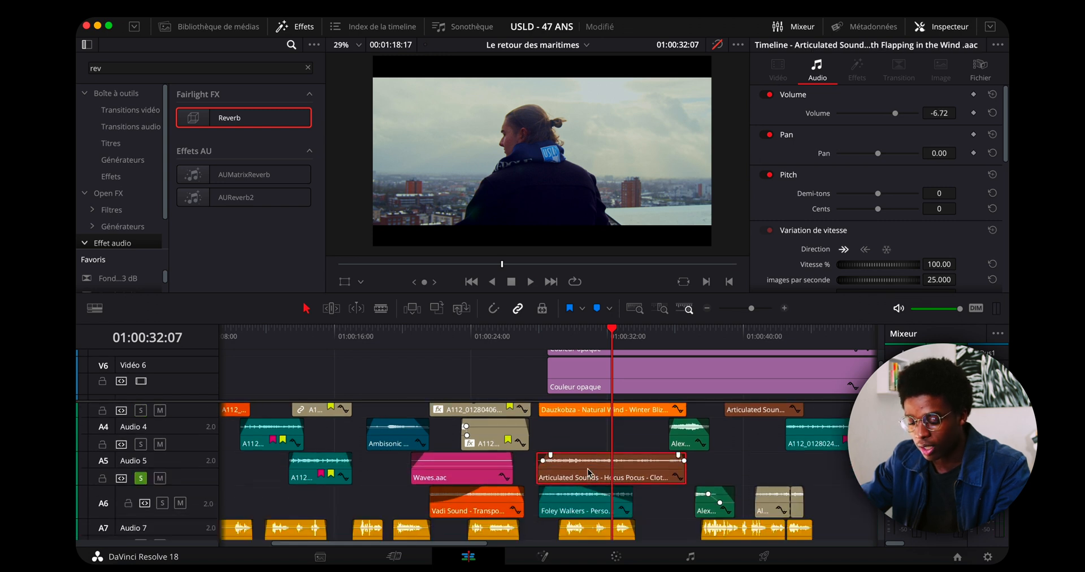
pyautogui.doubleClick(647, 461)
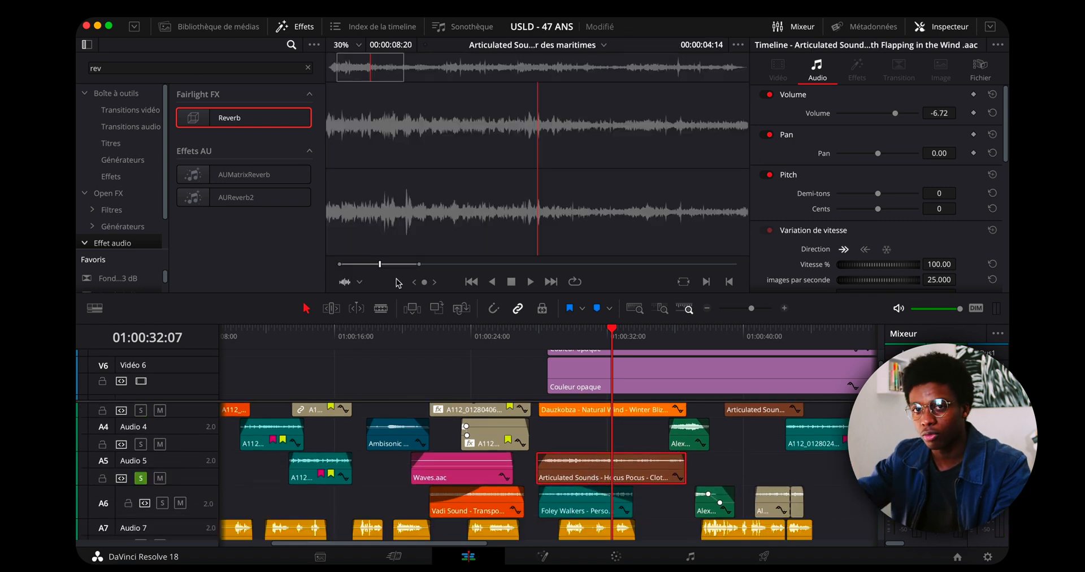
pyautogui.press('space')
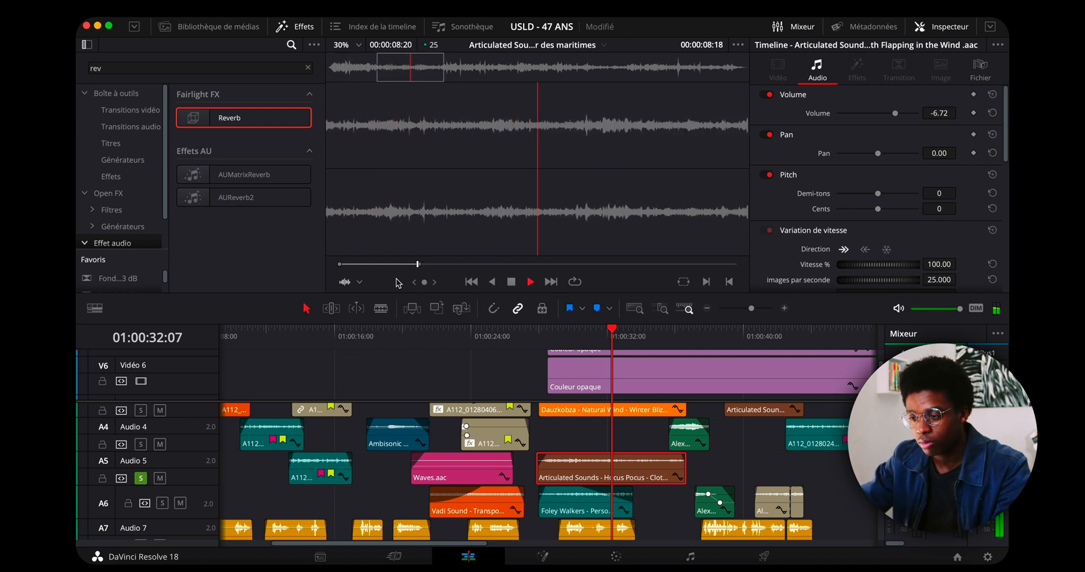
# Solo Audio 6 and play the Foley Walkers rope creak clip on that track.
pyautogui.press('space')
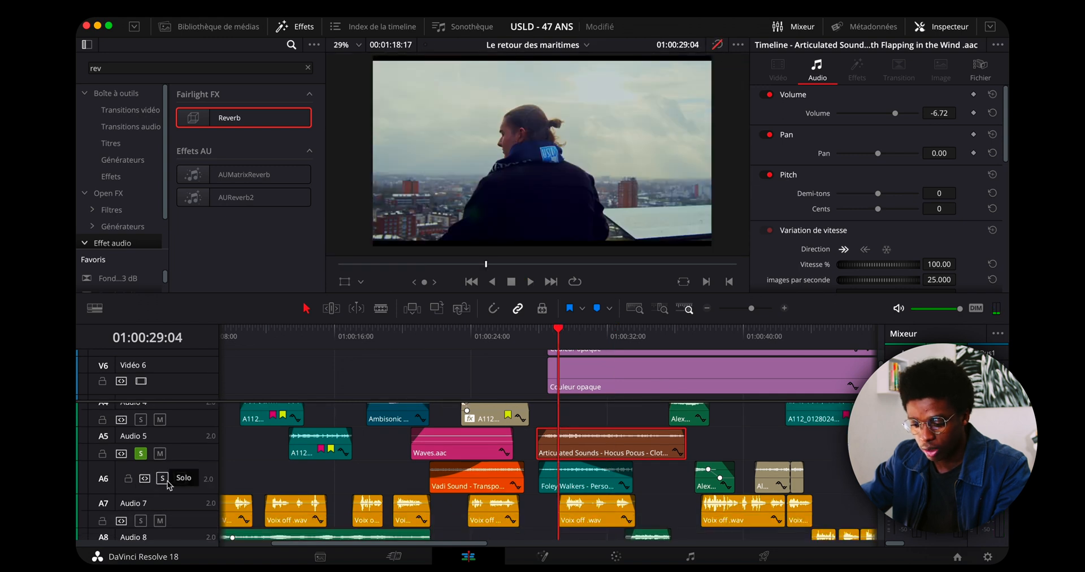
pyautogui.doubleClick(569, 480)
pyautogui.press('space')
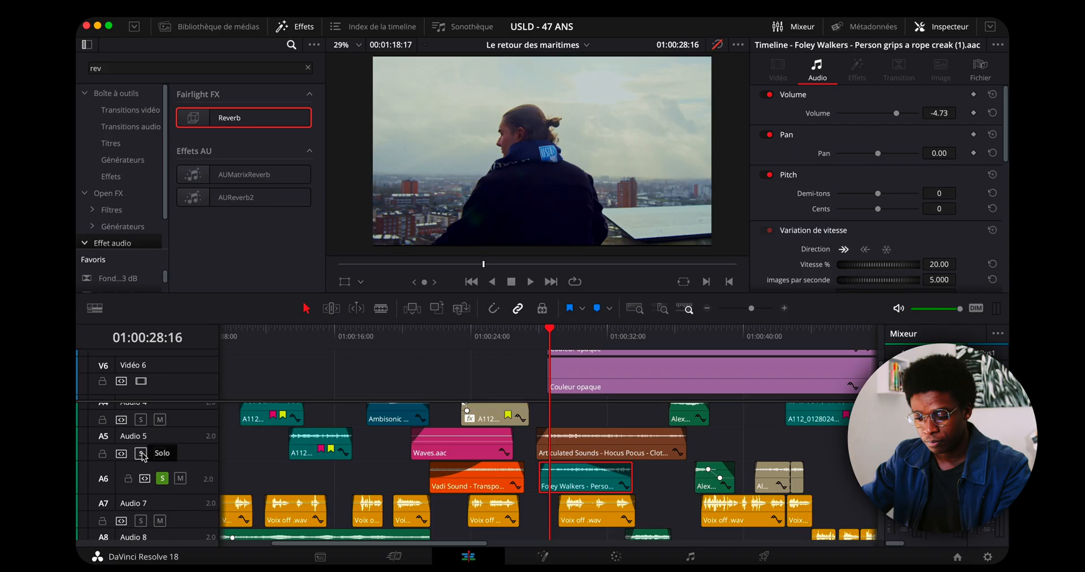
pyautogui.scroll(-3, 202, 442)
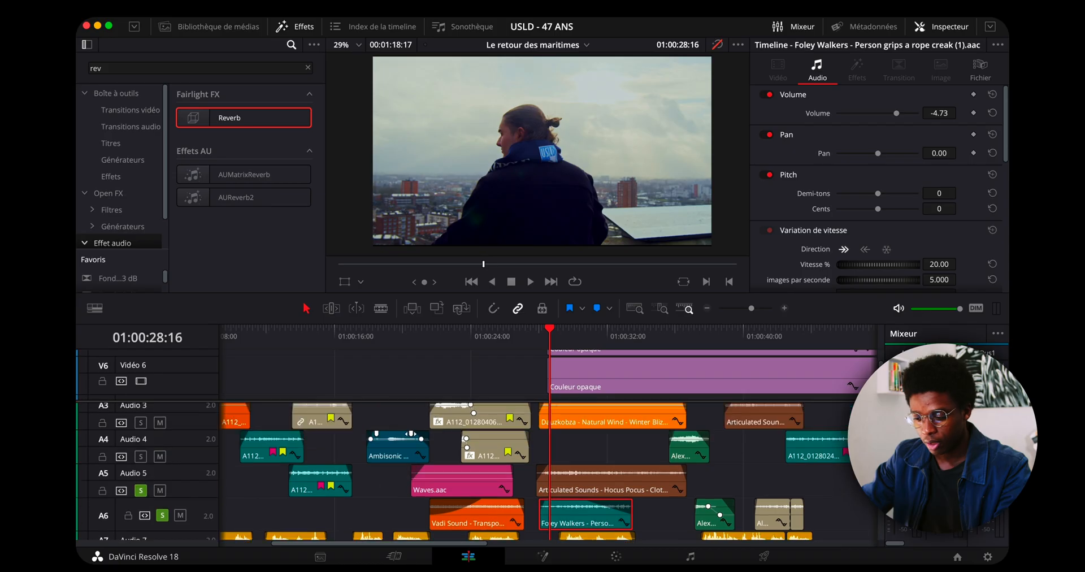
# Review the layers on Audio 6 to Audio 9 and return the playhead to about 01:00:31.
pyautogui.scroll(-3, 142, 450)
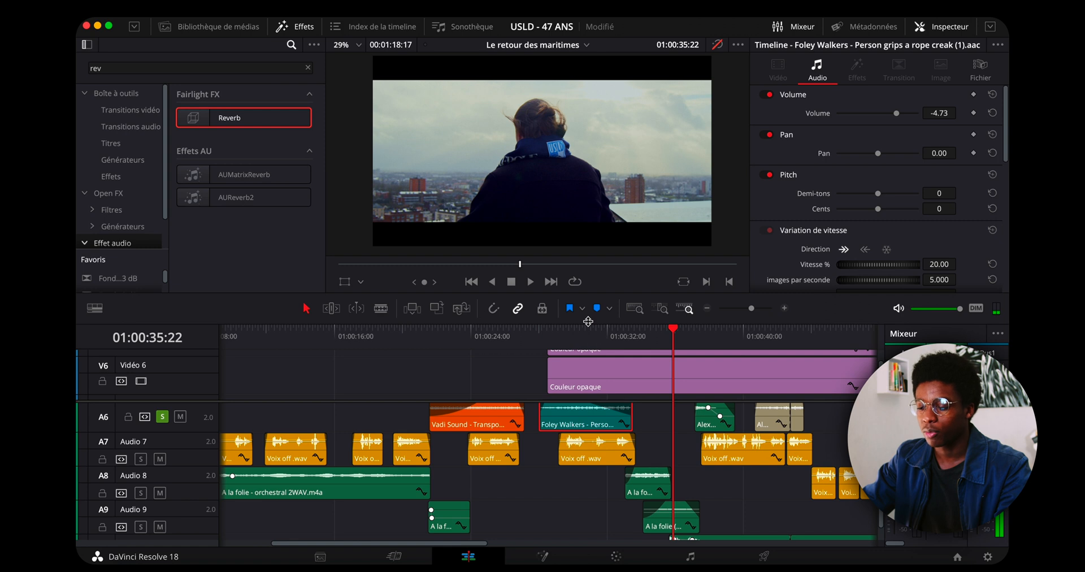
pyautogui.click(597, 338)
pyautogui.scroll(2, 196, 471)
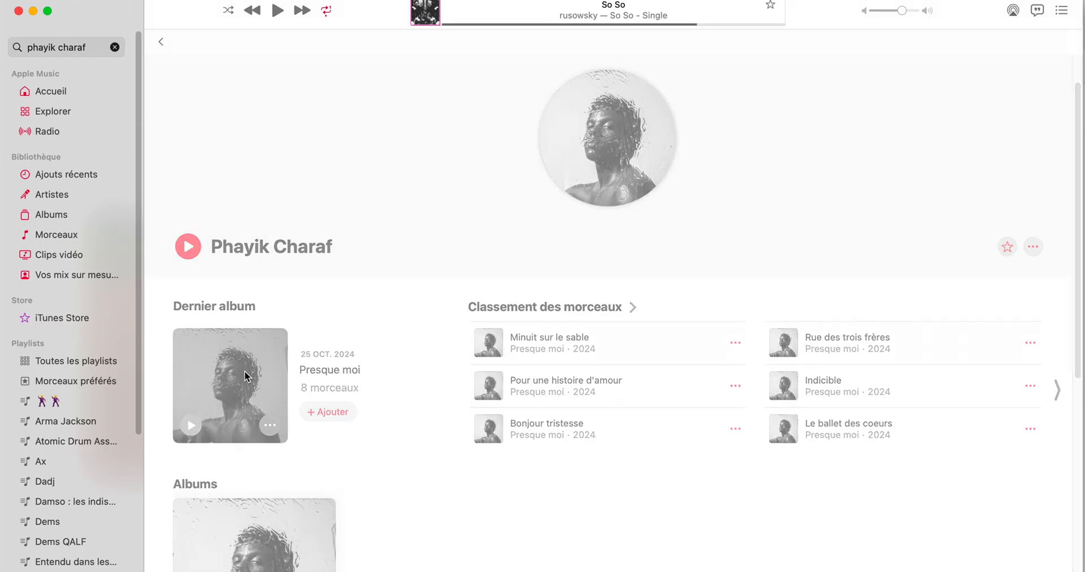
# Check the speed settings of the A la folie (Mix & Master) clip on Audio 8 and play Audio 8 to 10 soloed.
pyautogui.click(245, 375)
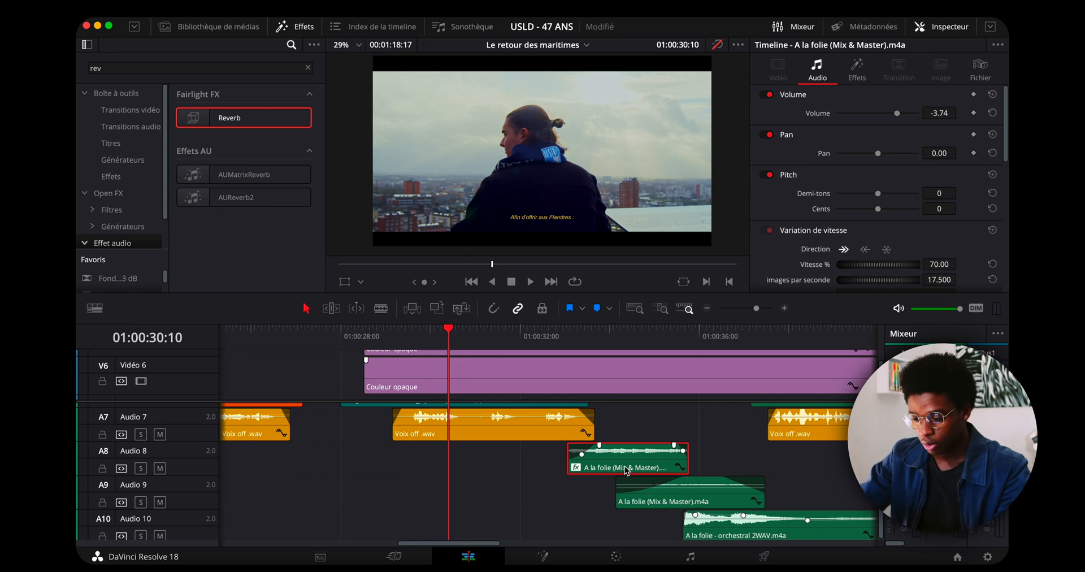
pyautogui.scroll(-3, 947, 249)
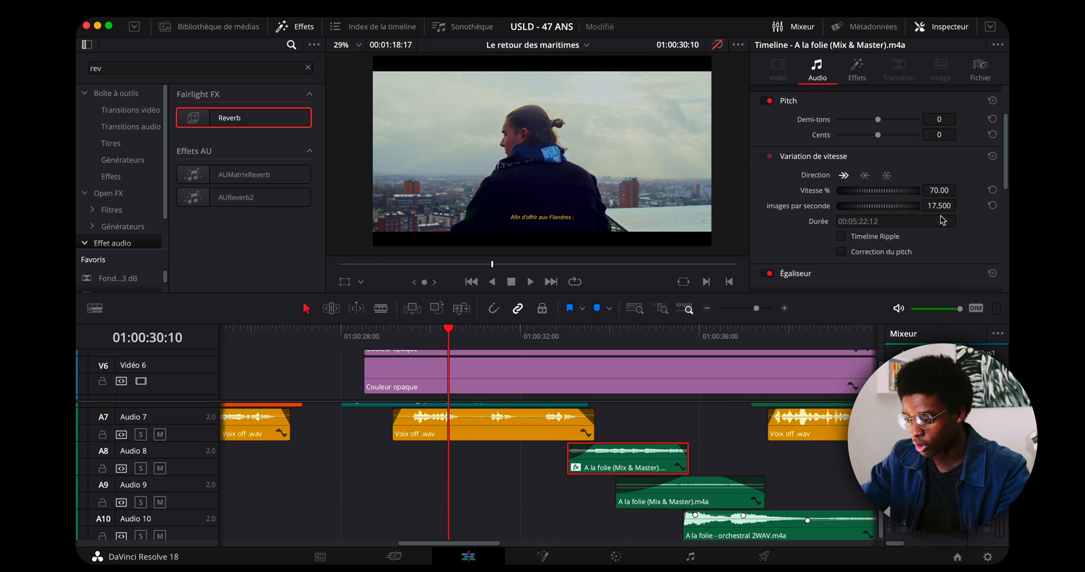
pyautogui.click(140, 469)
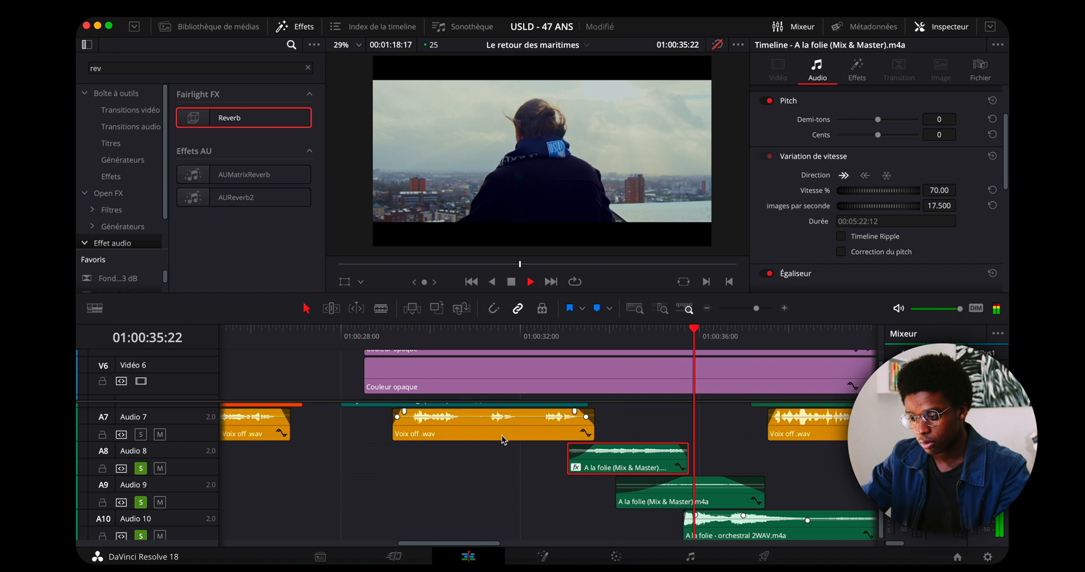
pyautogui.click(534, 332)
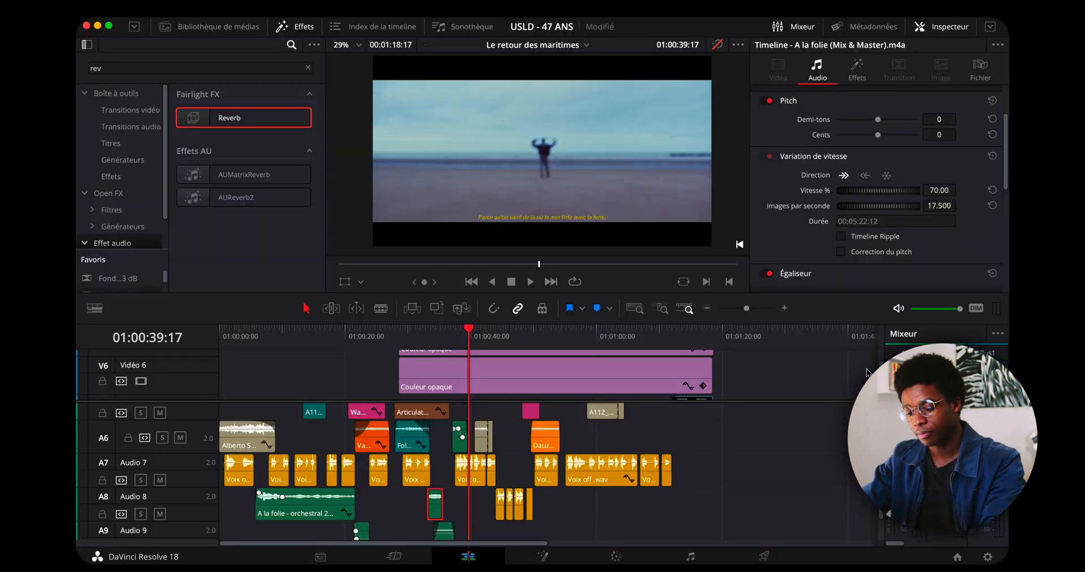
# Solo Audio 4 and play the Wave Break - Rough Seas Ocean Rumble clip under the sea shot near 01:00:36.
pyautogui.scroll(-5, 434, 393)
pyautogui.scroll(5, 447, 394)
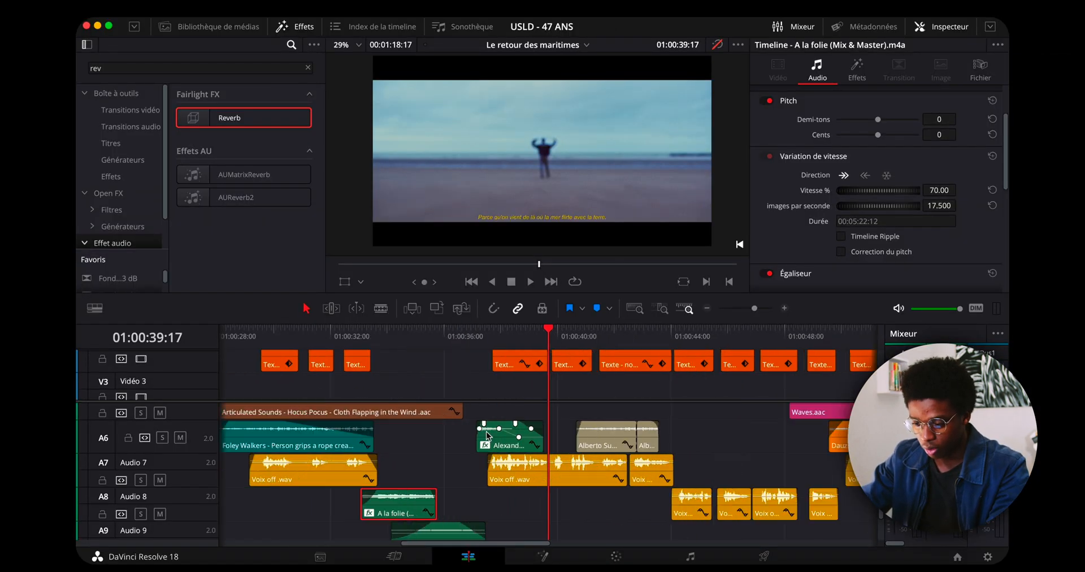
pyautogui.scroll(-3, 494, 395)
pyautogui.scroll(-2, 488, 394)
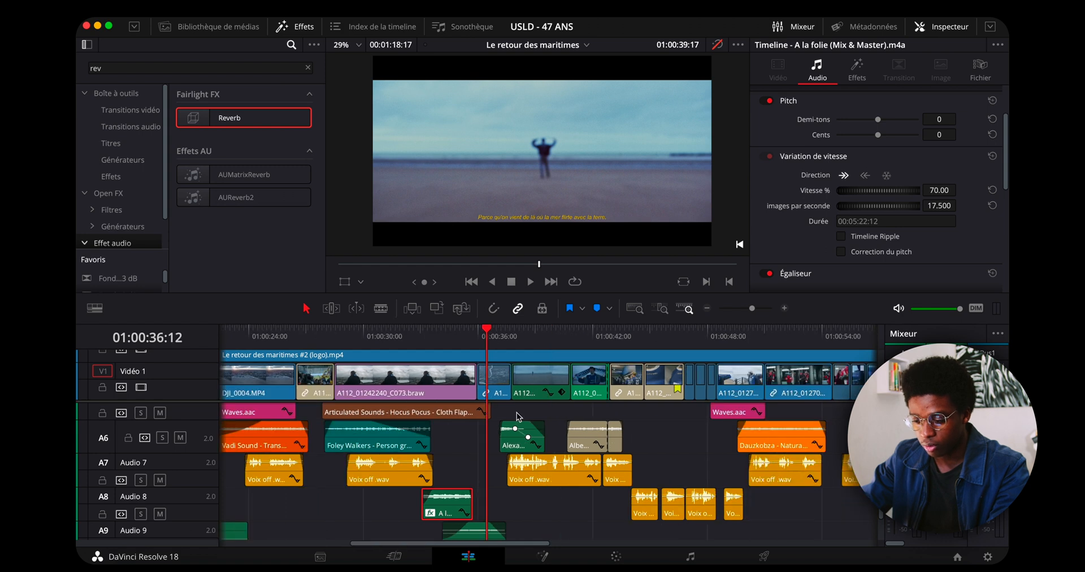
pyautogui.scroll(3, 517, 417)
pyautogui.scroll(3, 567, 487)
pyautogui.click(500, 341)
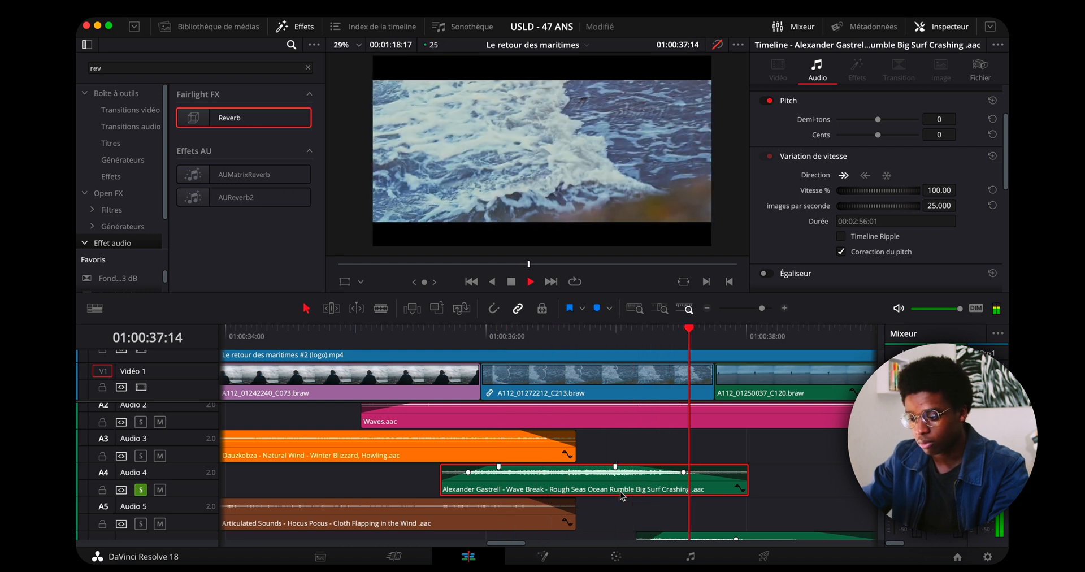
# Replay the soloed Wave Break clip on Audio 4 across the cut from about 01:00:35:22.
pyautogui.click(469, 338)
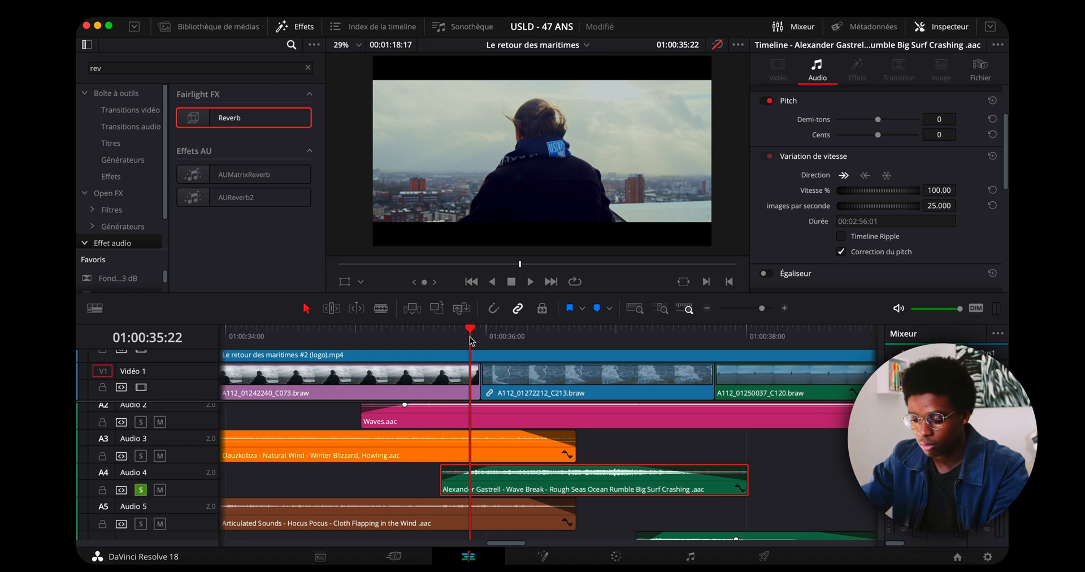
pyautogui.click(462, 338)
pyautogui.press('space')
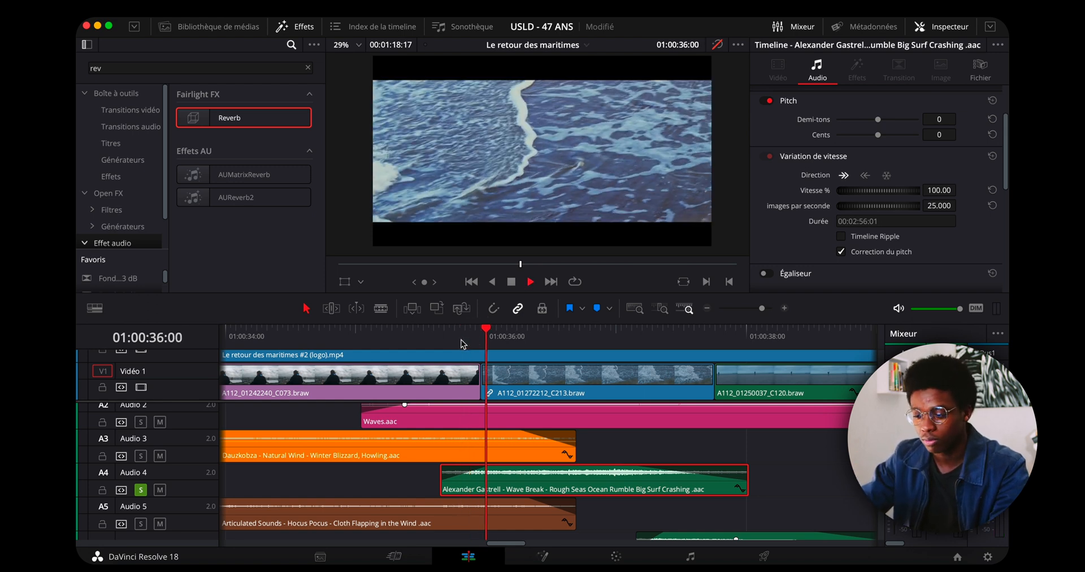
pyautogui.press('space')
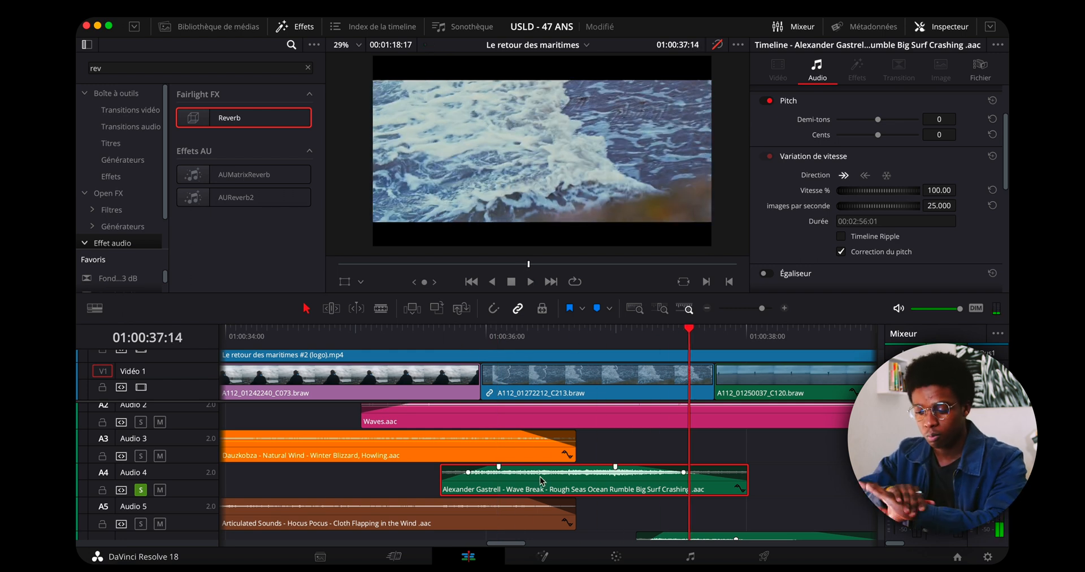
# Watch the players' tunnel and jersey shots full screen, and return the playhead to 01:00:43:02.
pyautogui.scroll(1, 520, 458)
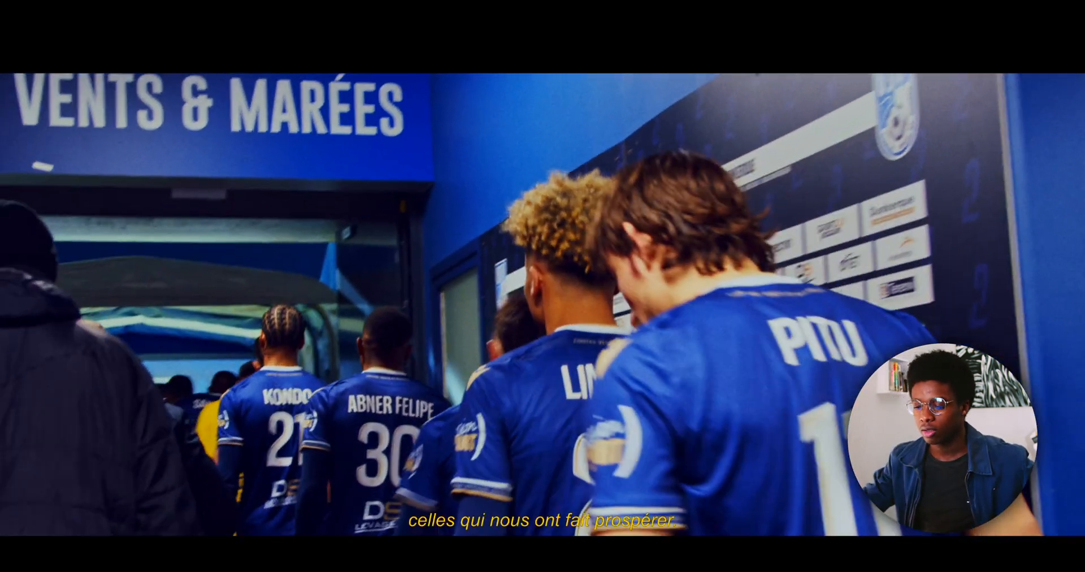
pyautogui.press('space')
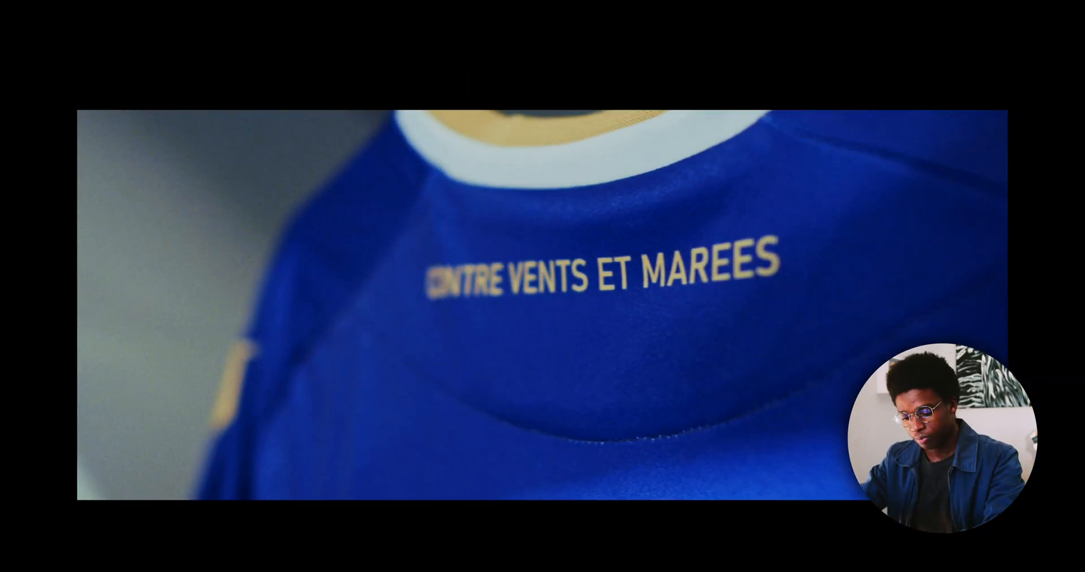
pyautogui.press('Escape')
pyautogui.click(534, 341)
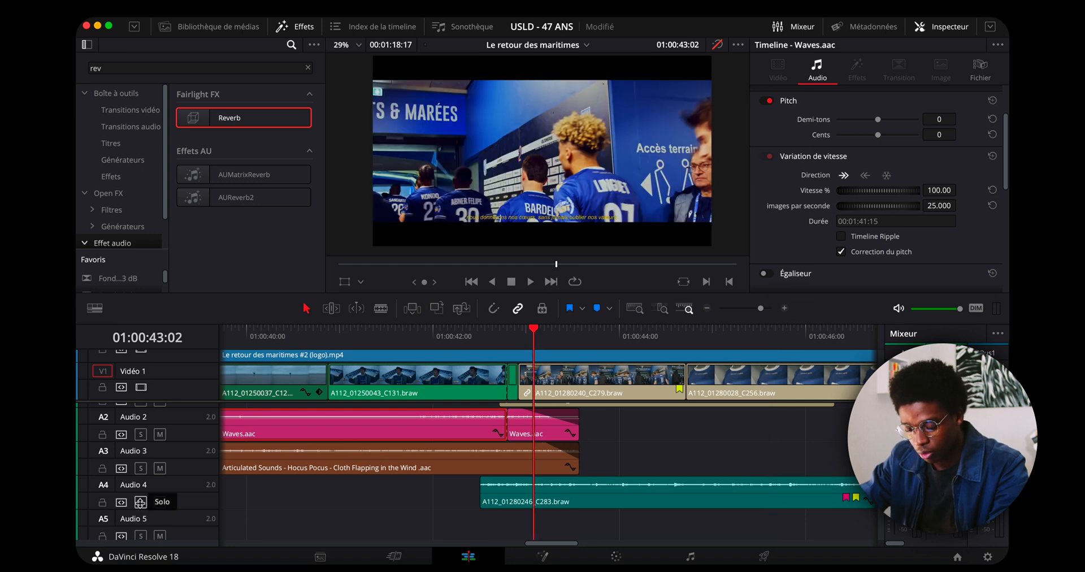
# Solo Audio 1 and Audio 4 and play the tunnel sequence's clip sounds from 01:00:43:02.
pyautogui.scroll(2, 140, 502)
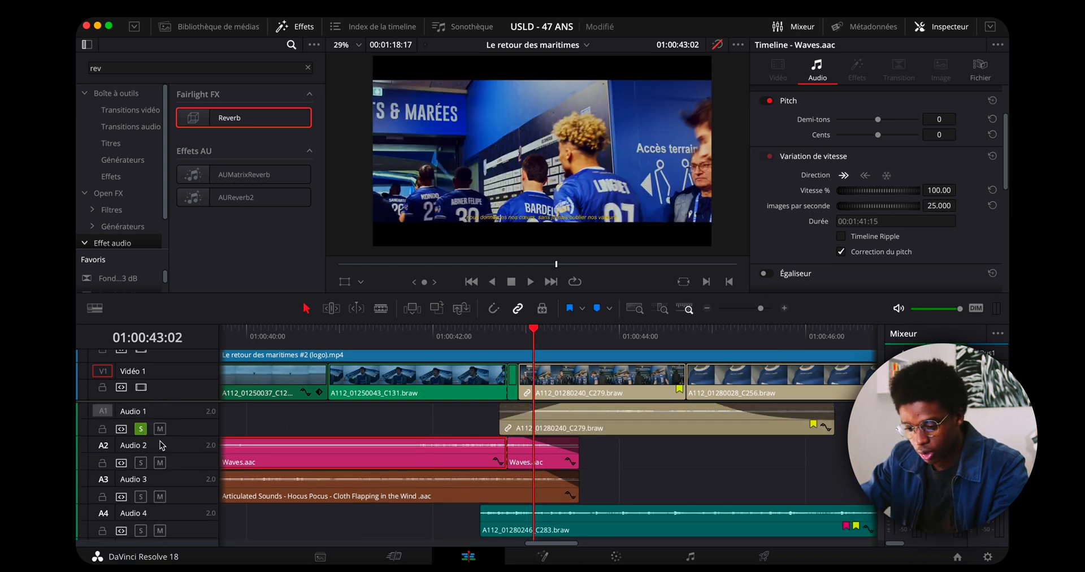
pyautogui.scroll(-2, 162, 445)
pyautogui.press('space')
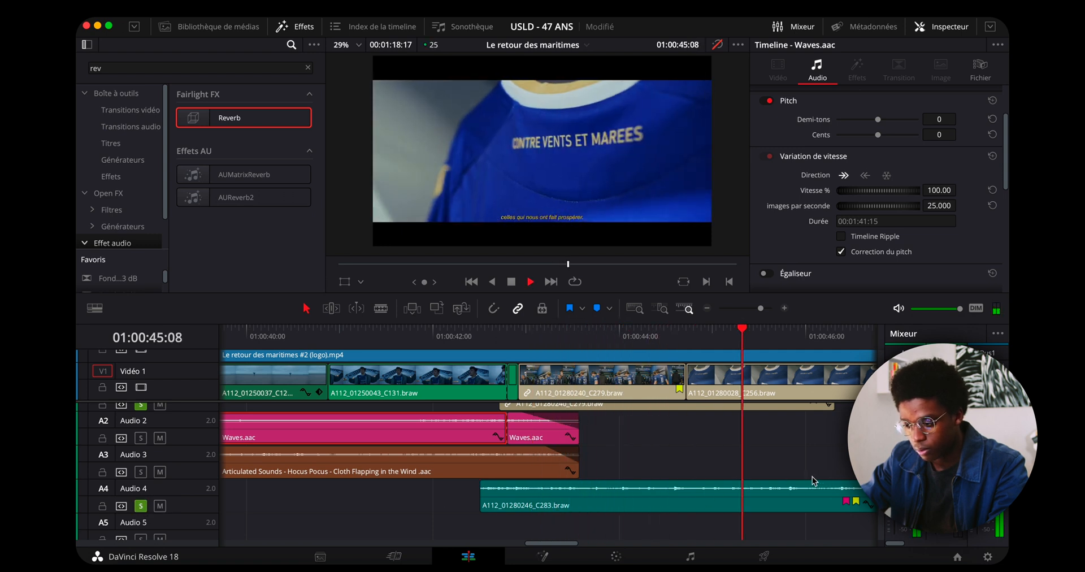
# Move the playhead to 01:00:43:01 and play the A112_01280246_C283.braw clip from Audio 4 in the viewer.
pyautogui.click(532, 346)
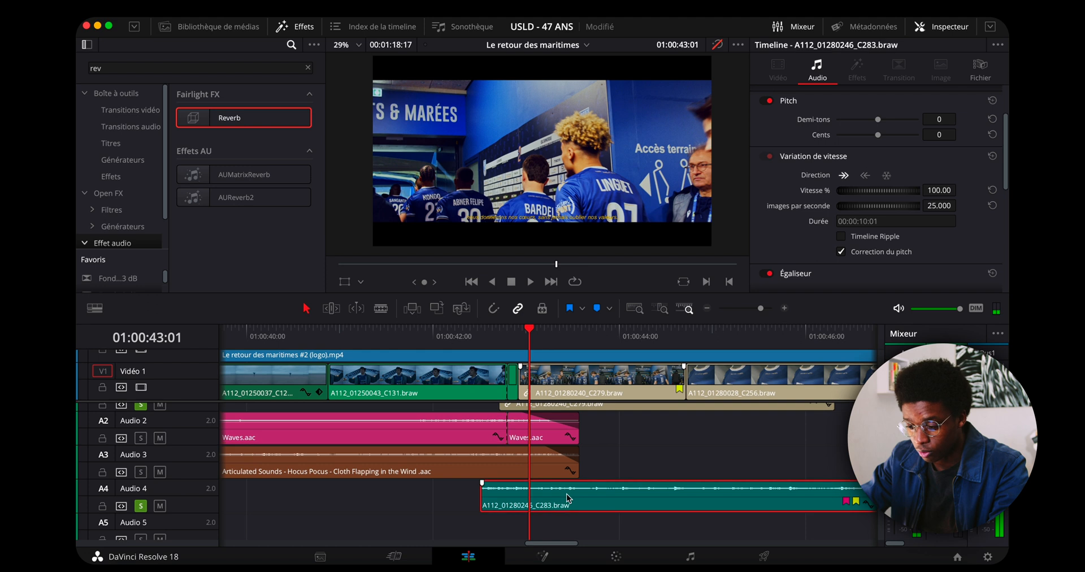
pyautogui.doubleClick(567, 500)
pyautogui.press('space')
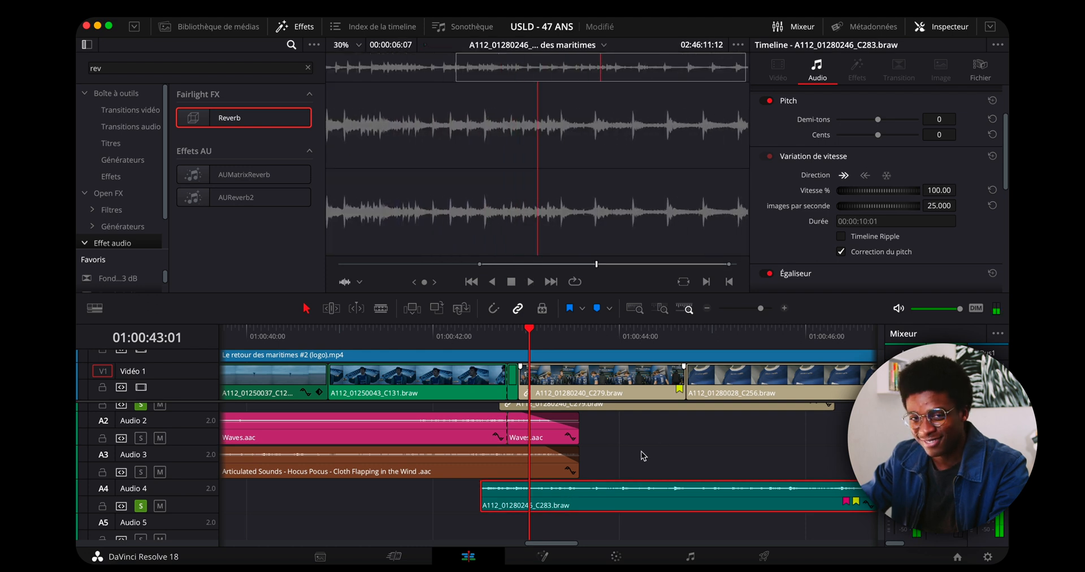
pyautogui.click(591, 413)
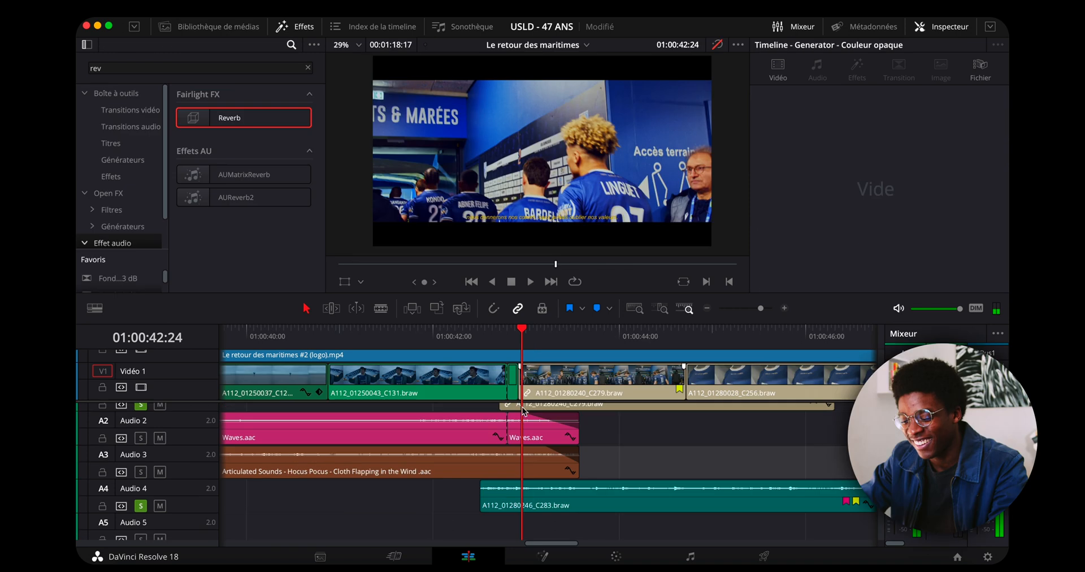
# Examine the audio settings of the A112_01280246_C283.braw clip, down to its equalizer section.
pyautogui.click(701, 496)
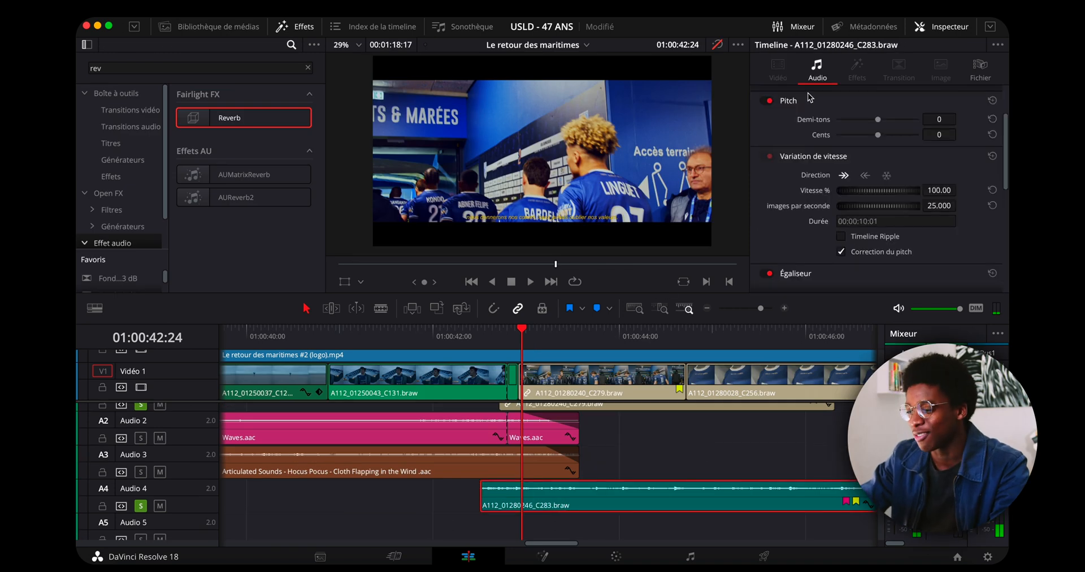
pyautogui.scroll(-2, 779, 264)
pyautogui.moveTo(1006, 202); pyautogui.dragTo(1005, 249)
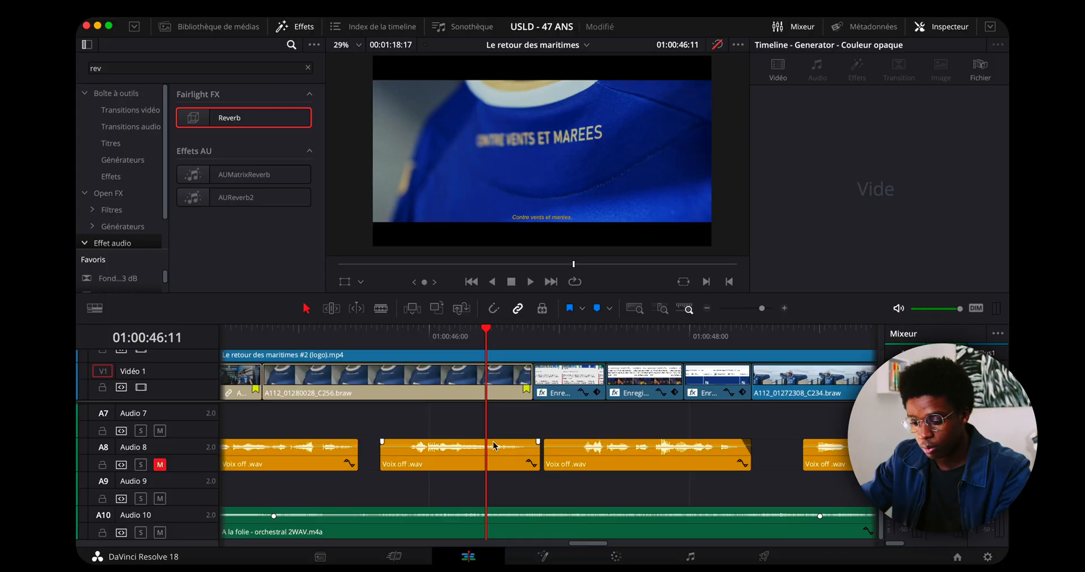
# Play the on-screen article shots through to the scarf shot at 01:00:48:16.
pyautogui.scroll(3, 748, 445)
pyautogui.press('space')
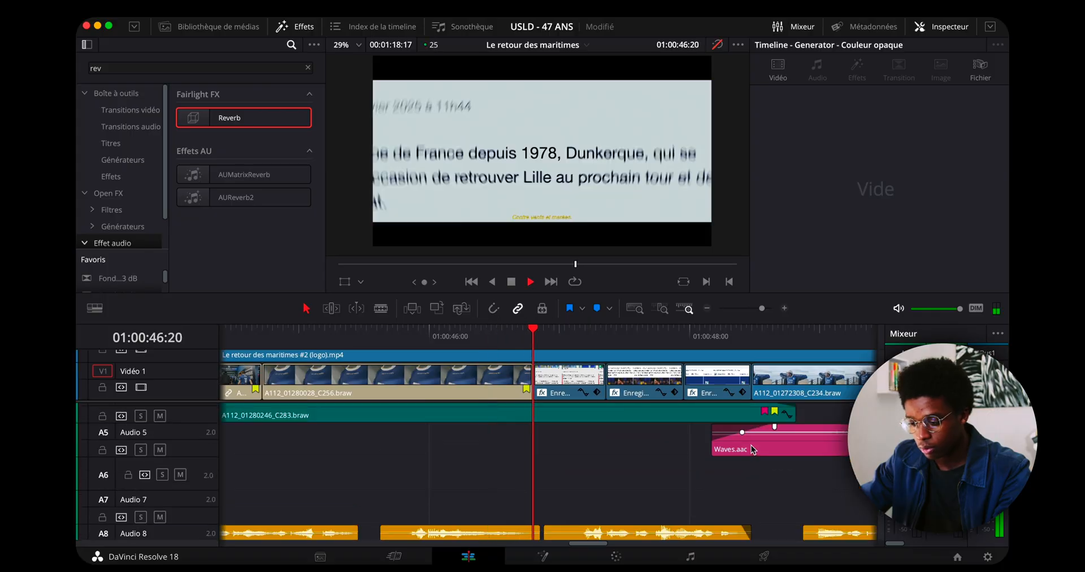
pyautogui.press('space')
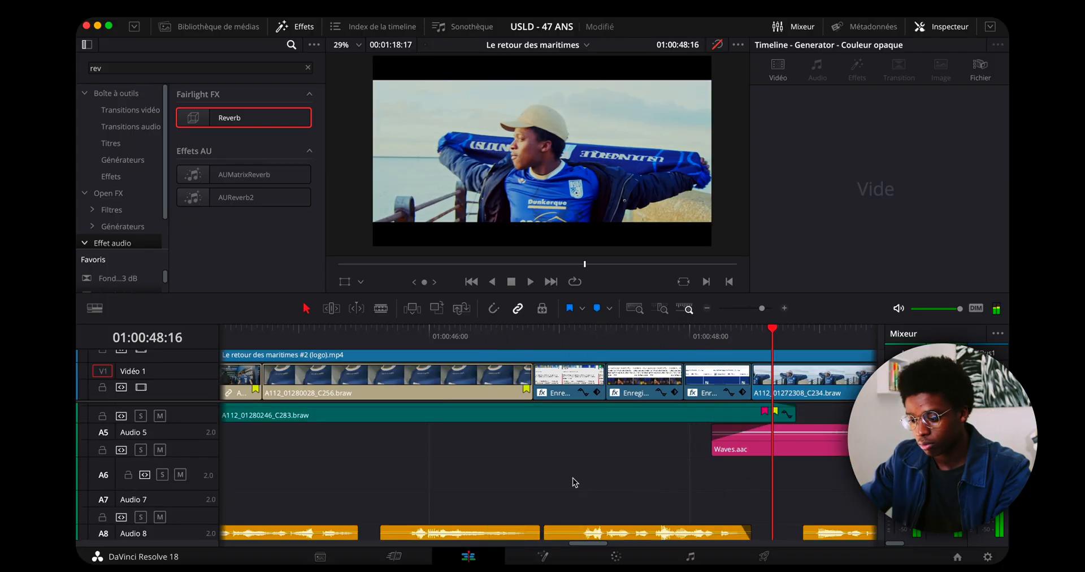
# Solo Audio 4 and Audio 6 and listen to the Helicopter Rotors Spinning and Natural Wind layers.
pyautogui.scroll(5, 576, 479)
pyautogui.scroll(1, 576, 479)
pyautogui.doubleClick(571, 428)
pyautogui.press('space')
pyautogui.click(533, 340)
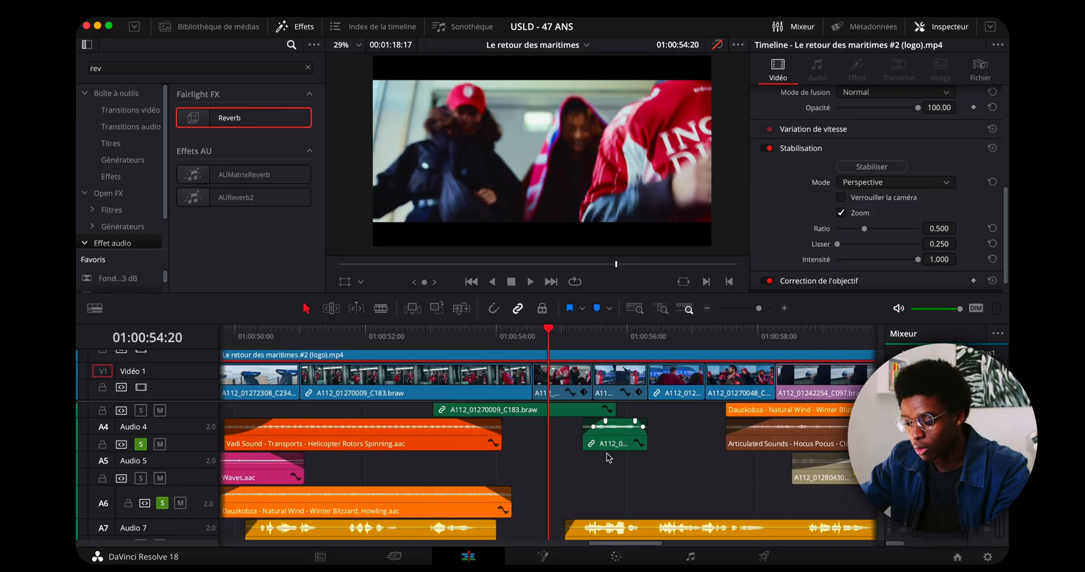
# Solo Audio 1 to Audio 4 and play the supporters' sequence from 01:00:54:20.
pyautogui.scroll(3, 609, 458)
pyautogui.scroll(2, 241, 510)
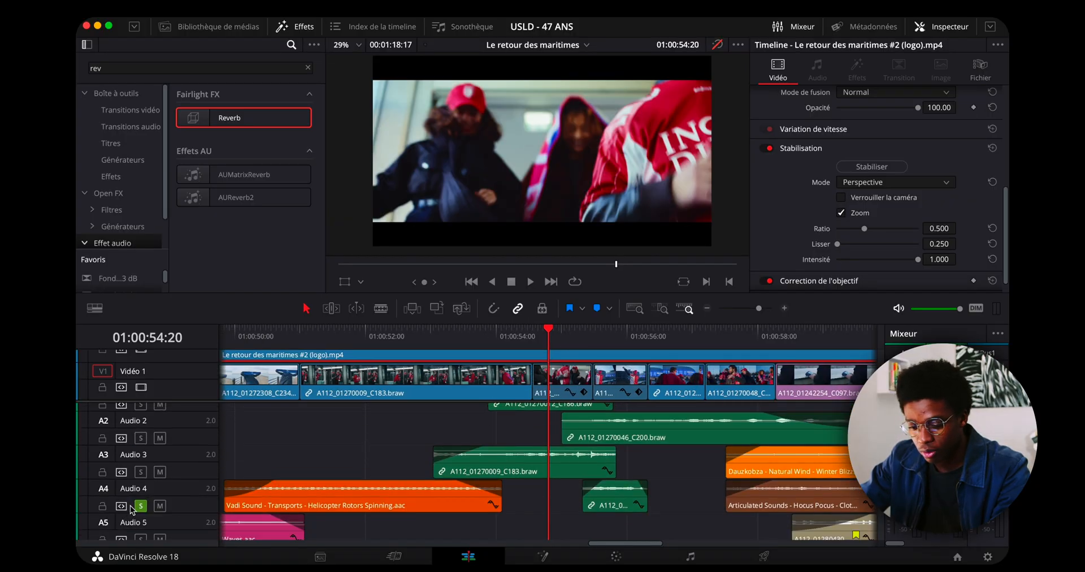
pyautogui.press('space')
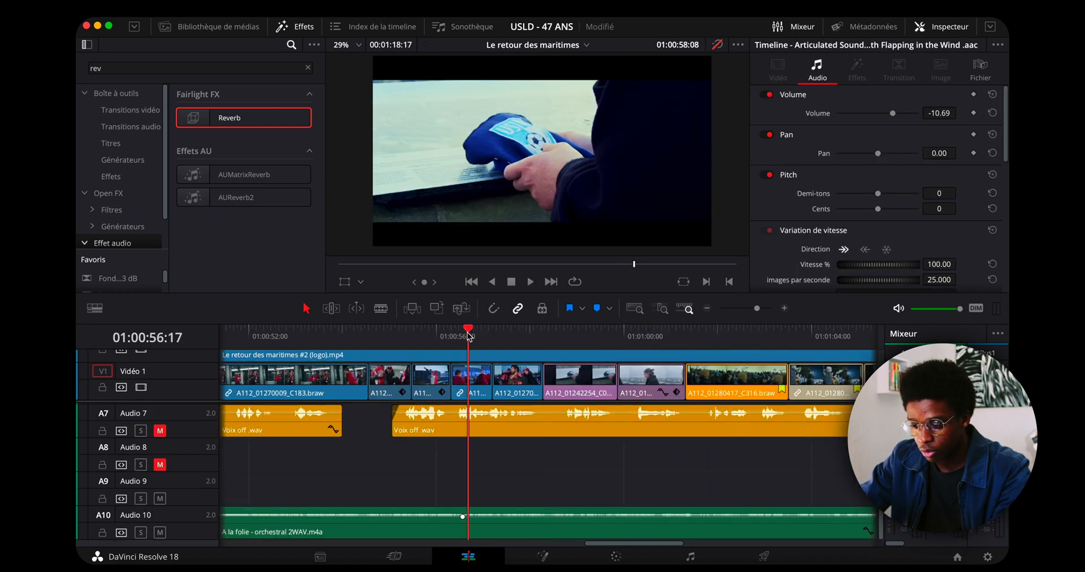
pyautogui.scroll(-3, 606, 465)
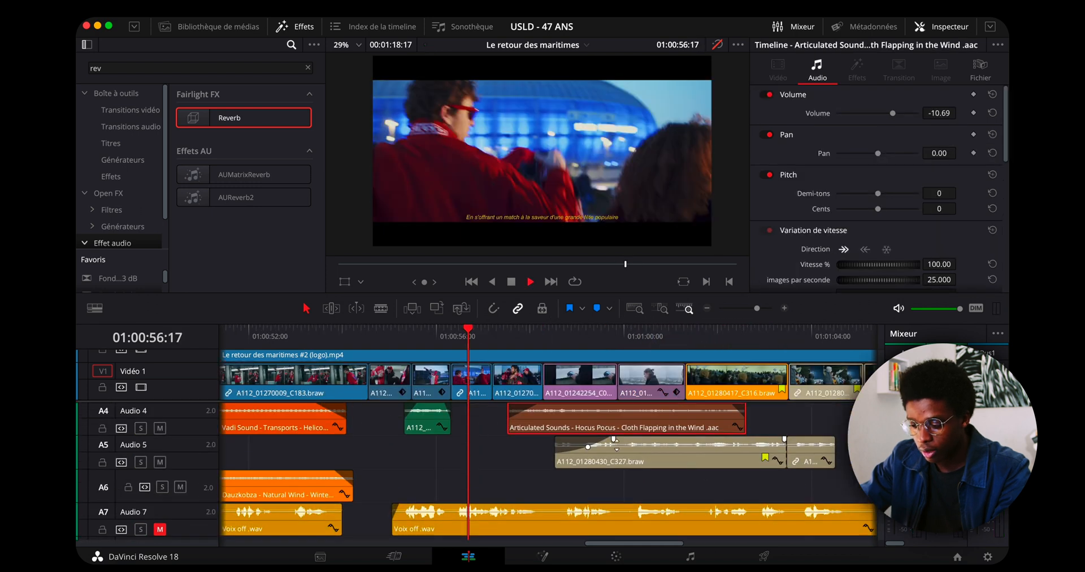